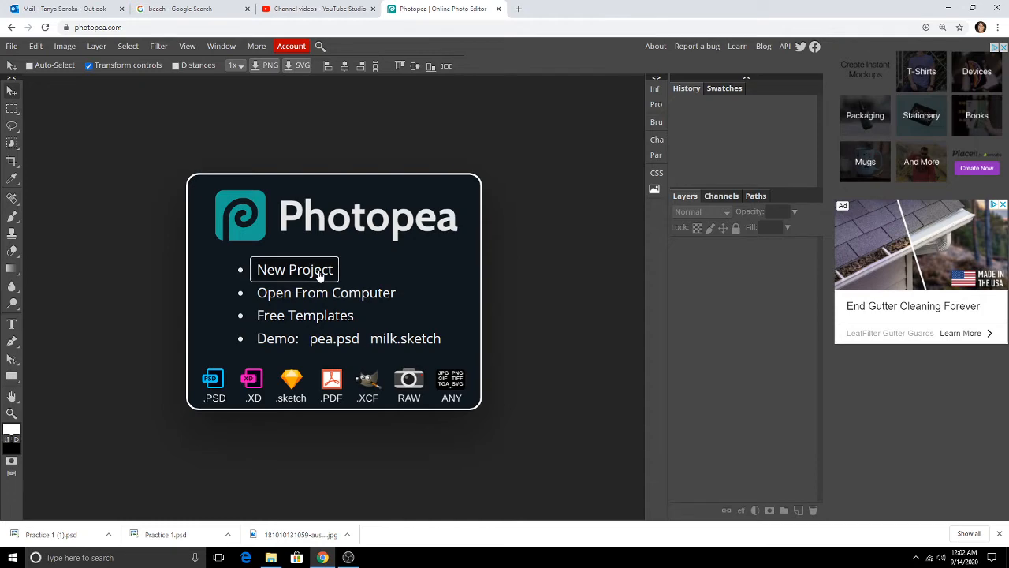
- Create a new project named Practice from the Letter print preset, 8.5 x 11 in at 300 DPI with a white background
{"action": "left_click", "coordinate": [319, 270]}
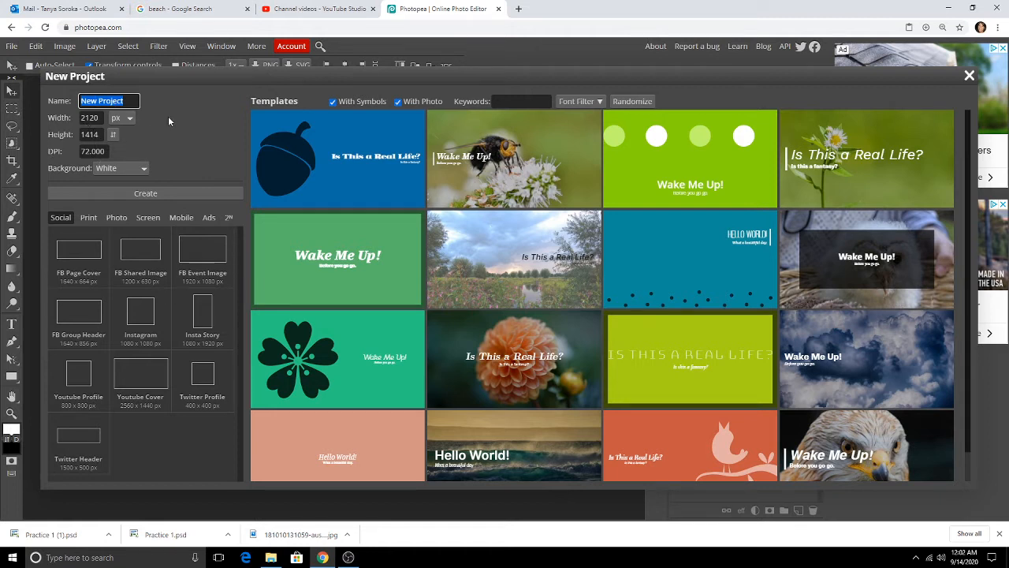
{"action": "type", "text": "Practice"}
{"action": "left_click", "coordinate": [118, 120]}
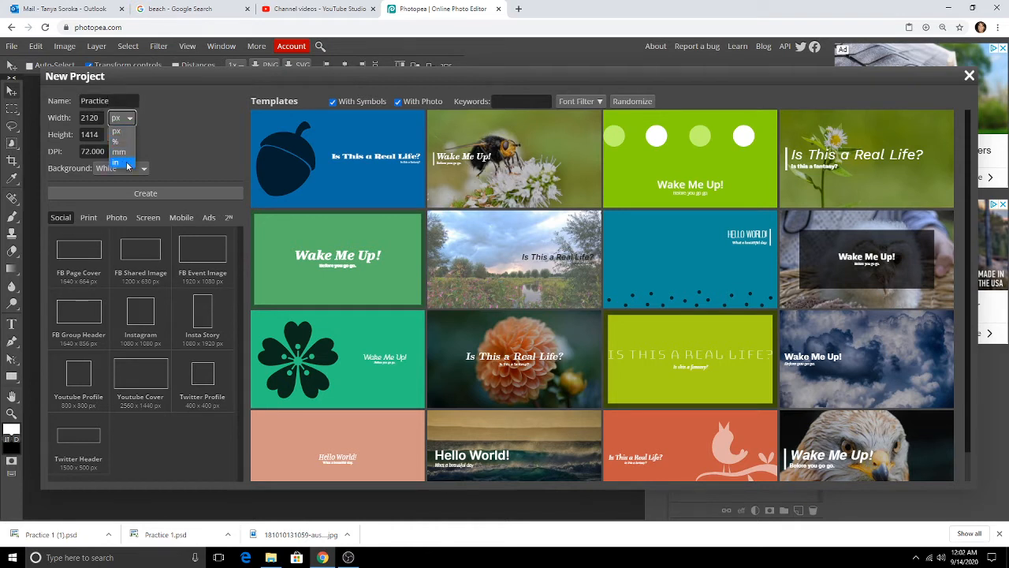
{"action": "left_click", "coordinate": [126, 145]}
{"action": "left_click_drag", "start_coordinate": [101, 117], "coordinate": [77, 116]}
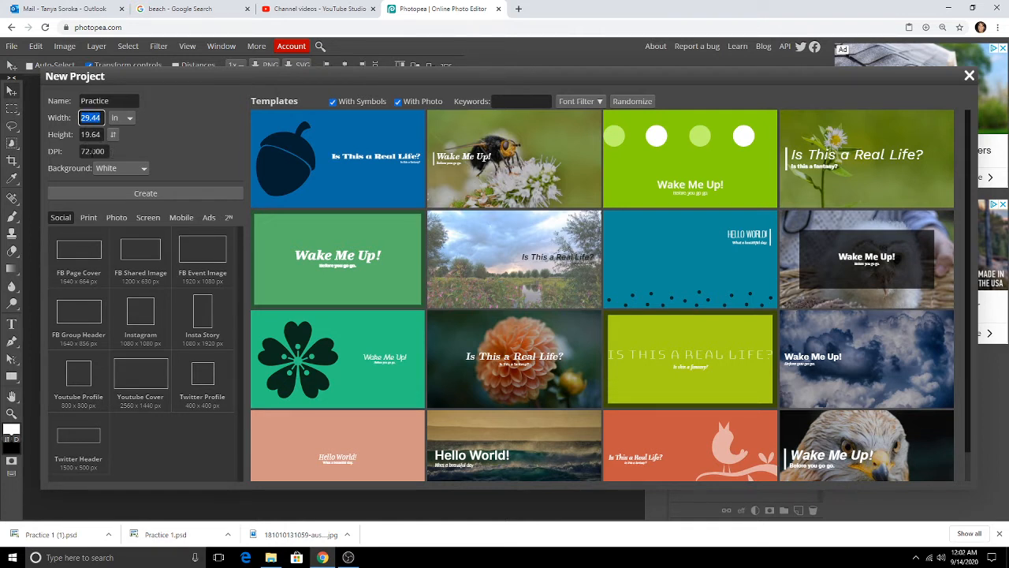
{"action": "left_click", "coordinate": [89, 219]}
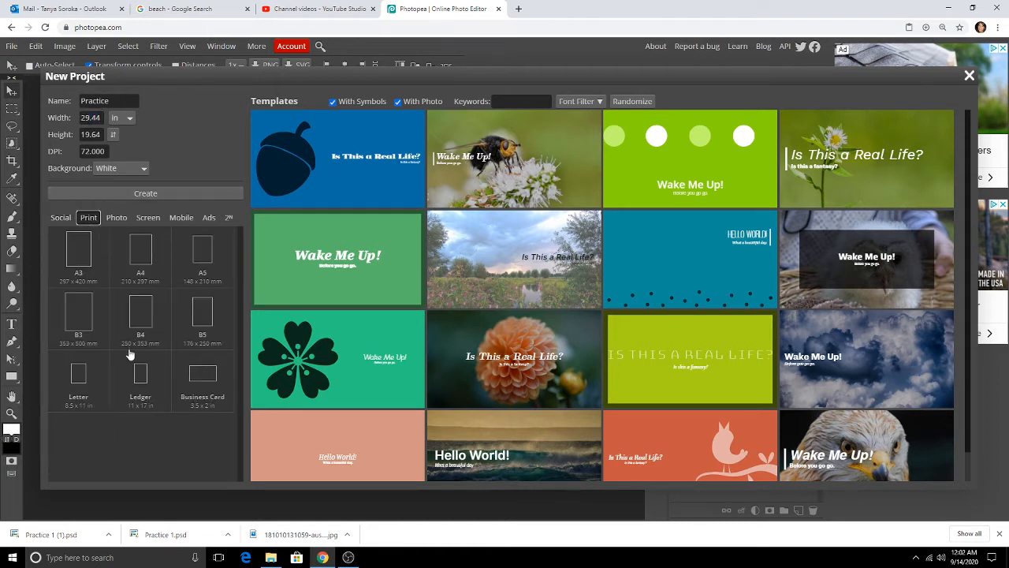
{"action": "left_click", "coordinate": [84, 410]}
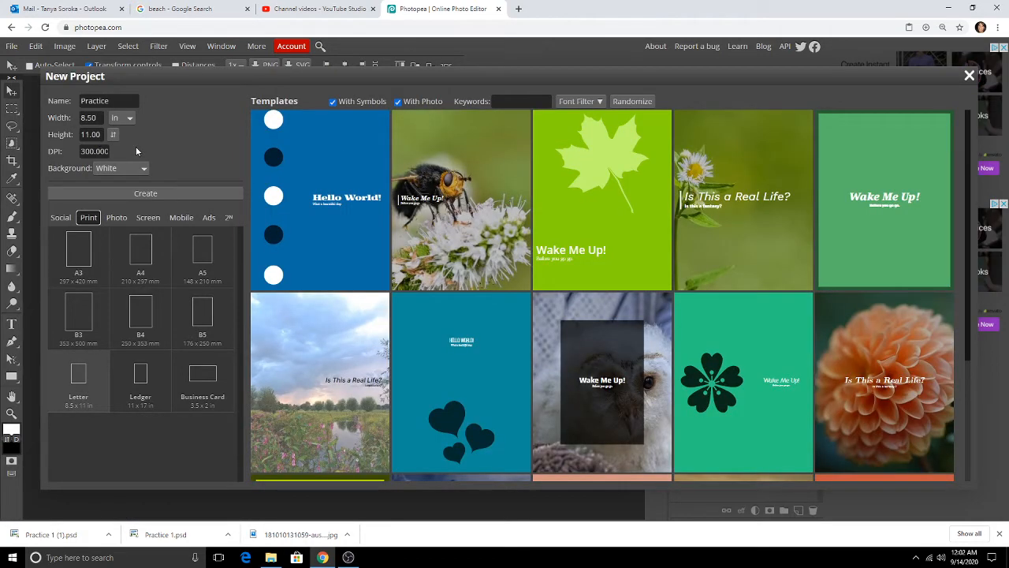
{"action": "left_click", "coordinate": [153, 193]}
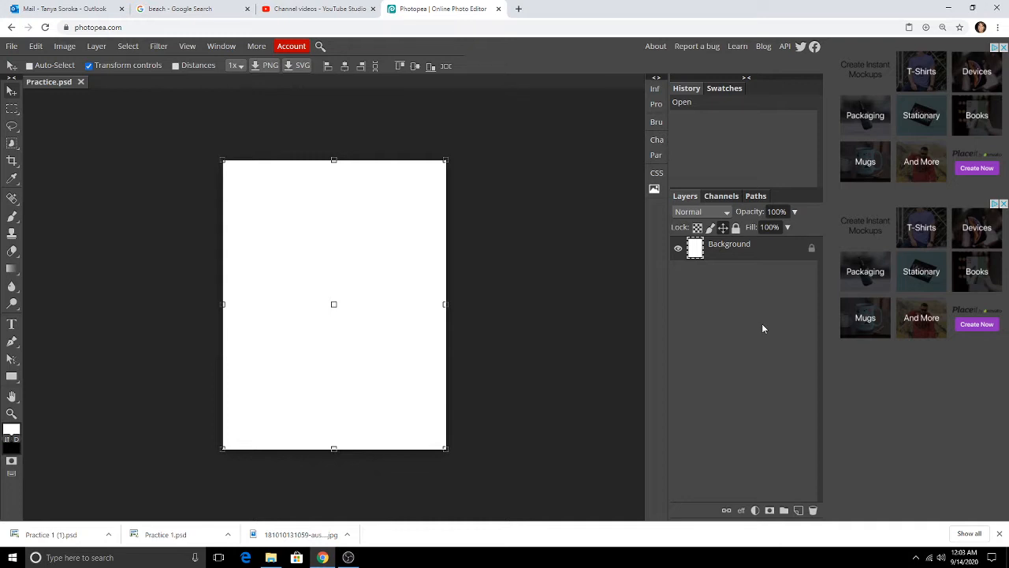
- Copy the large sunlit beach photo from the Google image search and paste it into the Practice document in Photopea
{"action": "left_click", "coordinate": [205, 8]}
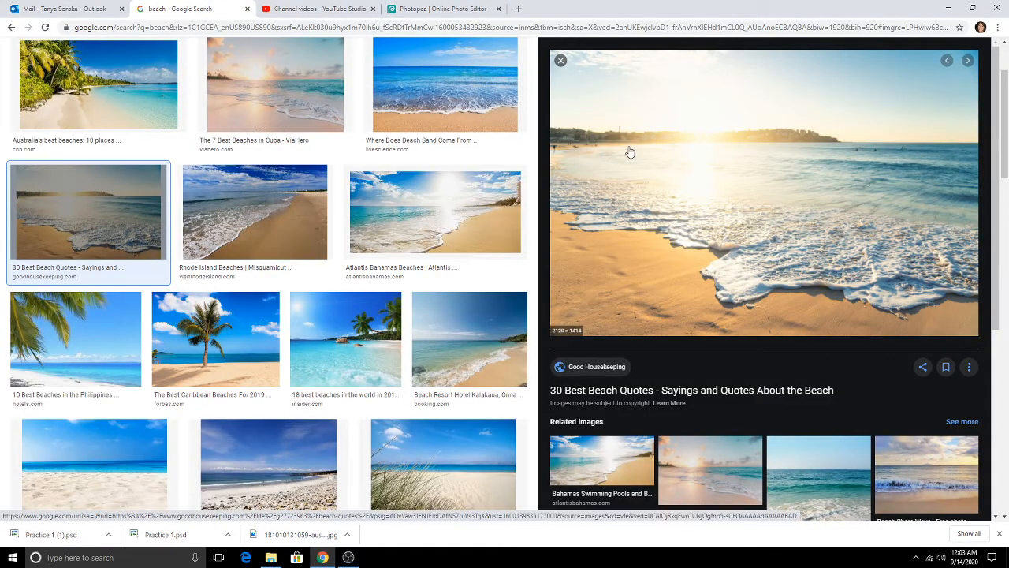
{"action": "right_click", "coordinate": [676, 148]}
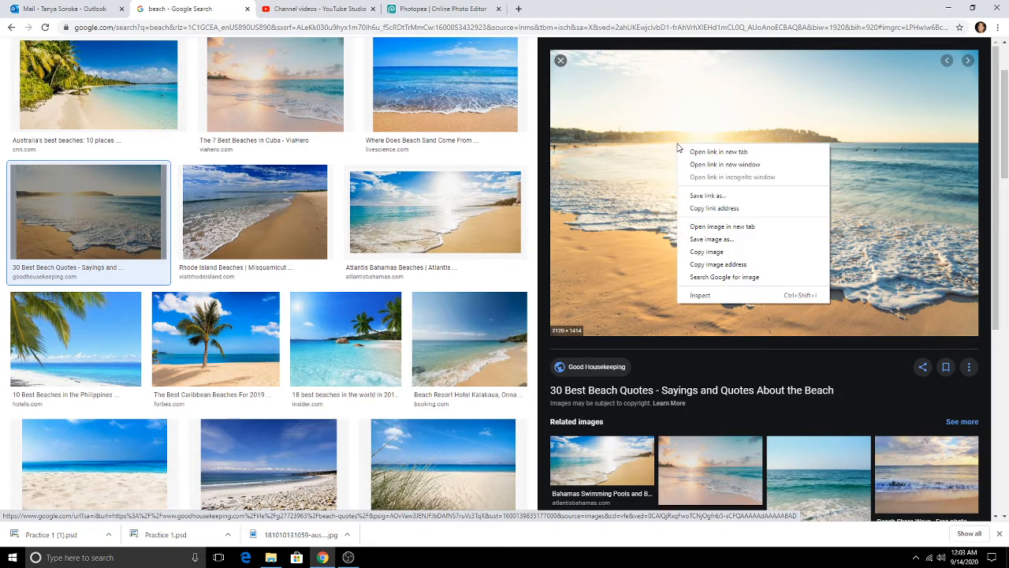
{"action": "left_click", "coordinate": [707, 251]}
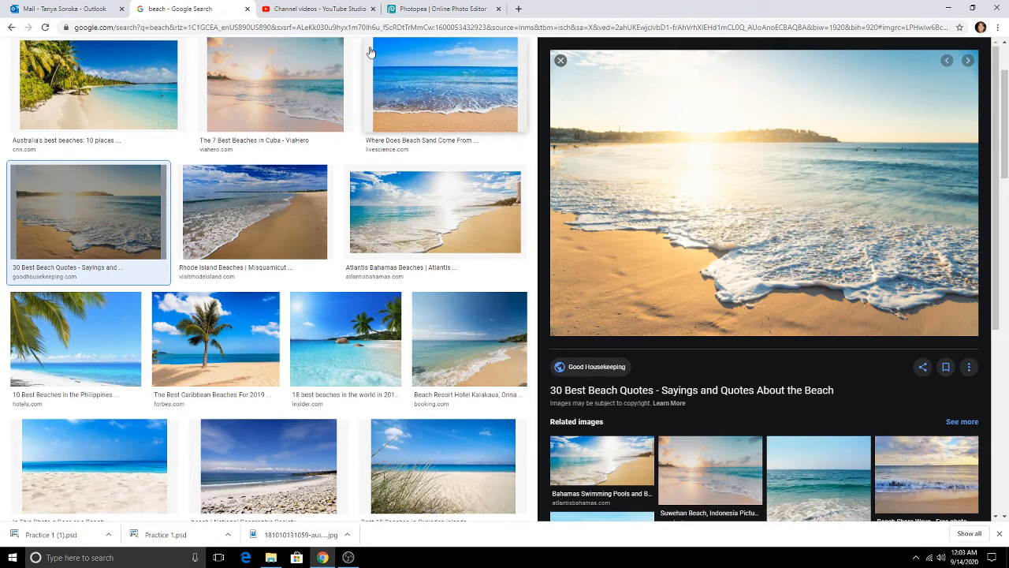
{"action": "left_click", "coordinate": [432, 6]}
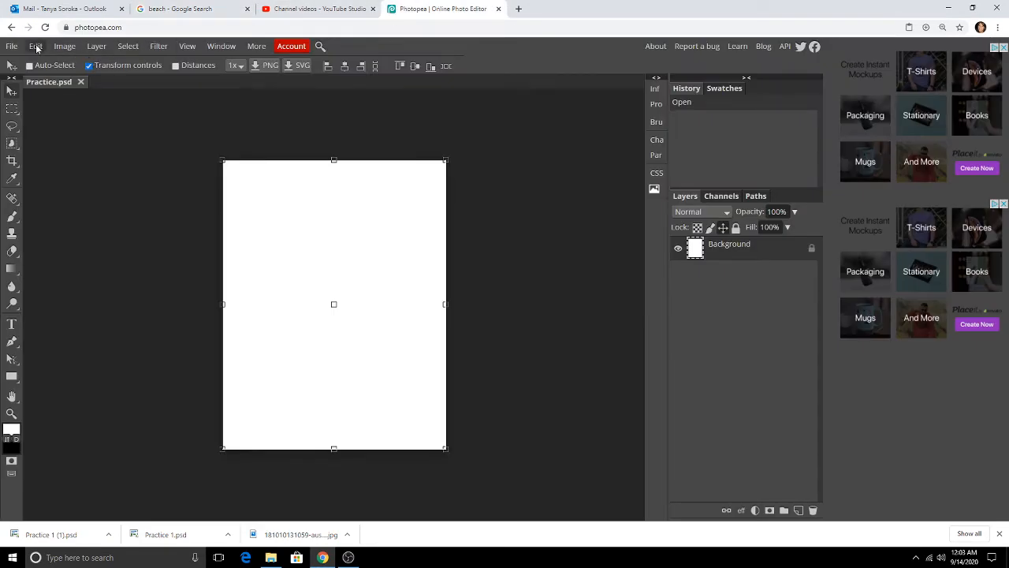
{"action": "left_click", "coordinate": [36, 47]}
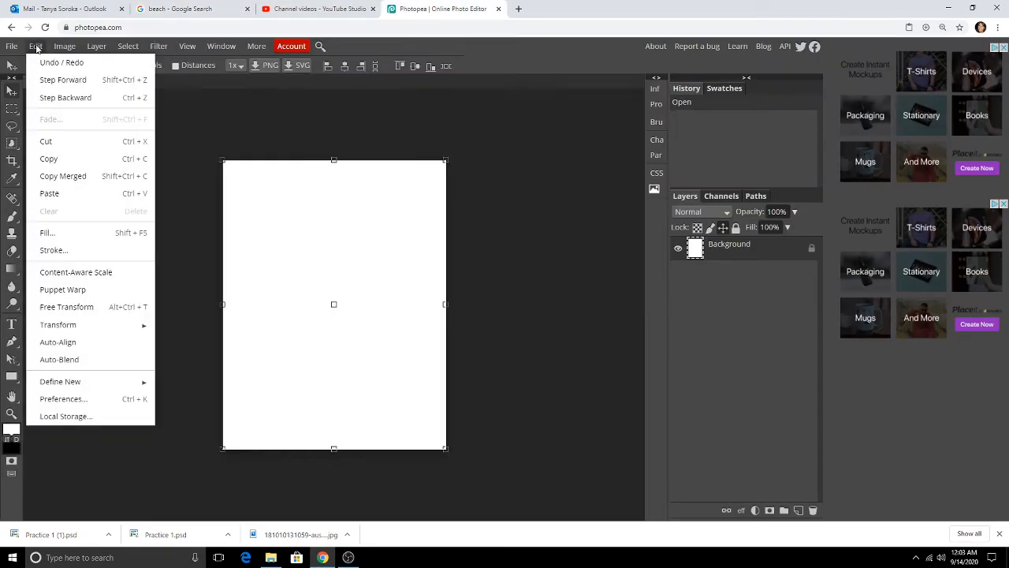
{"action": "left_click", "coordinate": [102, 195]}
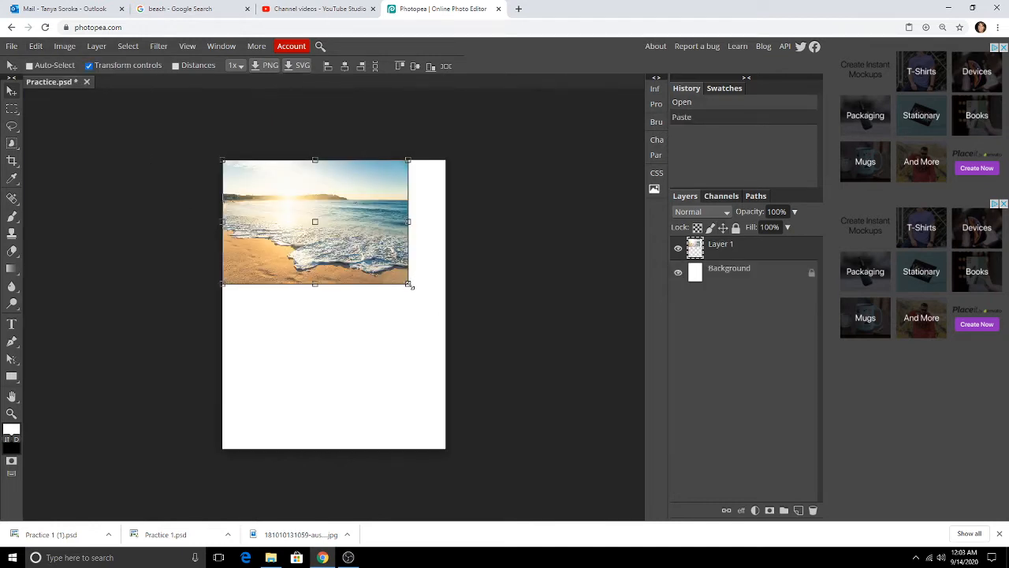
- Stretch the pasted beach photo to cover the whole canvas and rename its layer beach
{"action": "left_click_drag", "start_coordinate": [408, 284], "coordinate": [449, 451]}
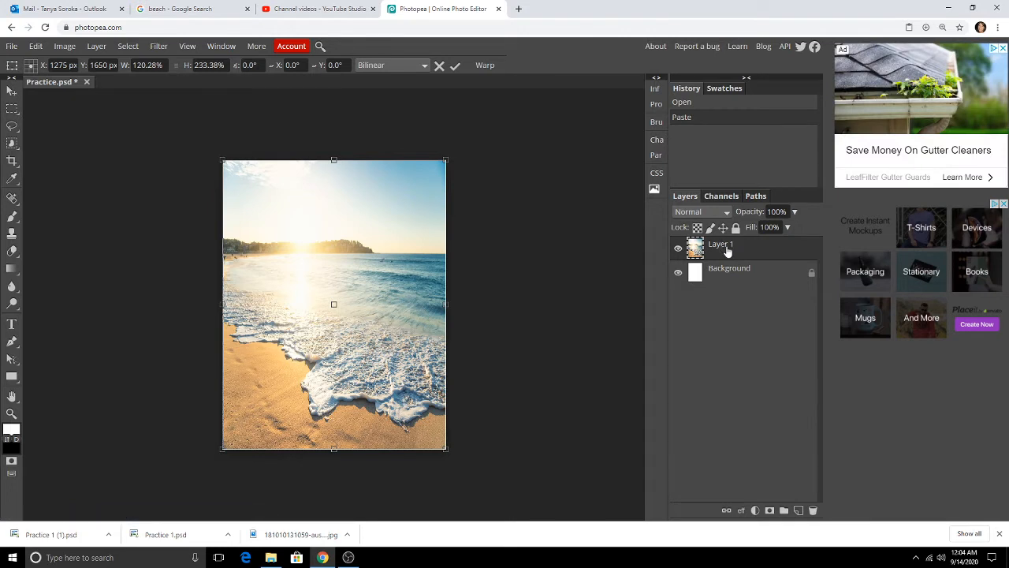
{"action": "key", "text": "Return"}
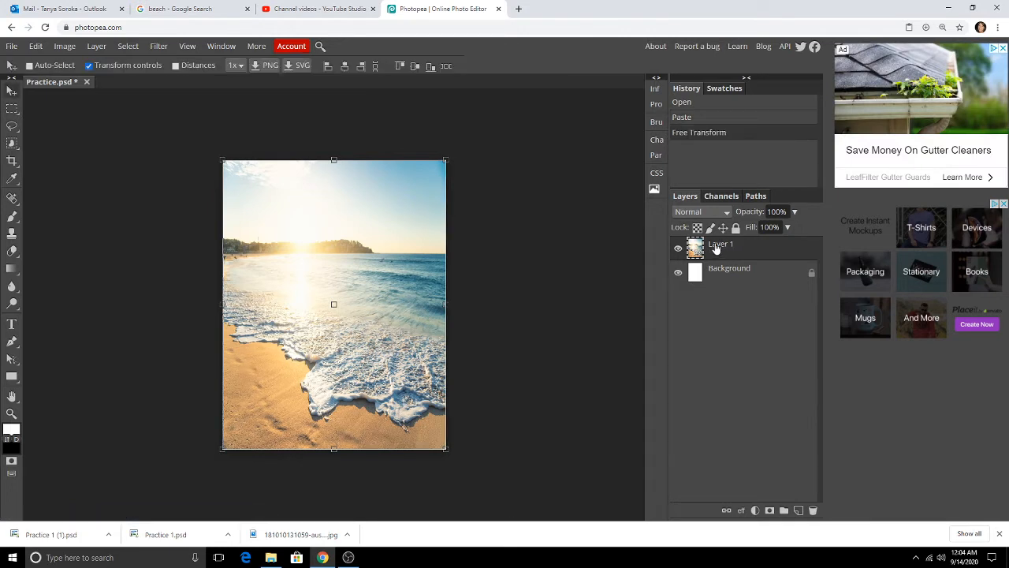
{"action": "double_click", "coordinate": [723, 244]}
{"action": "type", "text": "beach"}
{"action": "key", "text": "Return"}
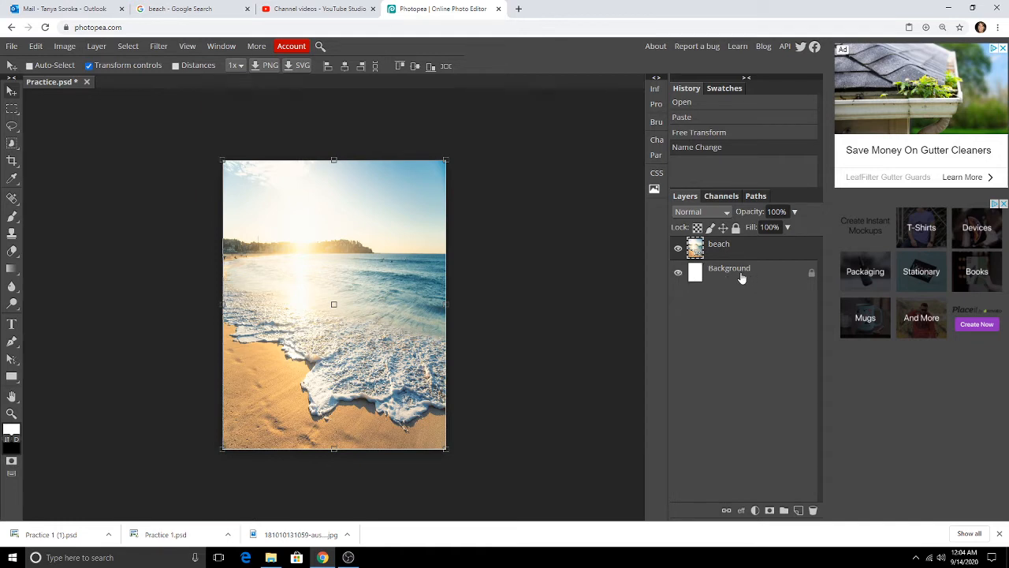
- Unlock the Background layer, move it above the beach layer, and put it back underneath
{"action": "left_click", "coordinate": [813, 275]}
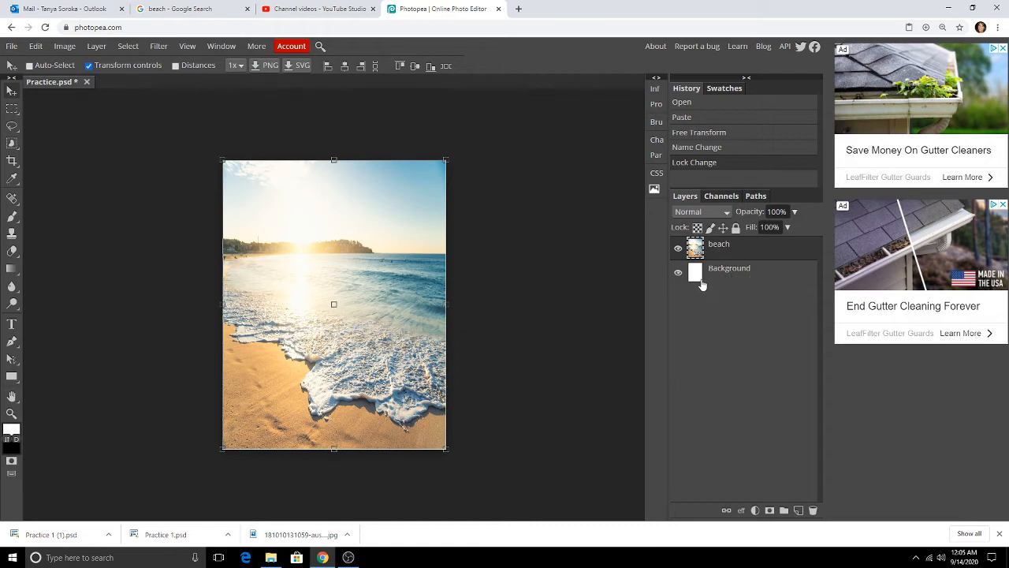
{"action": "left_click_drag", "start_coordinate": [721, 281], "coordinate": [726, 252]}
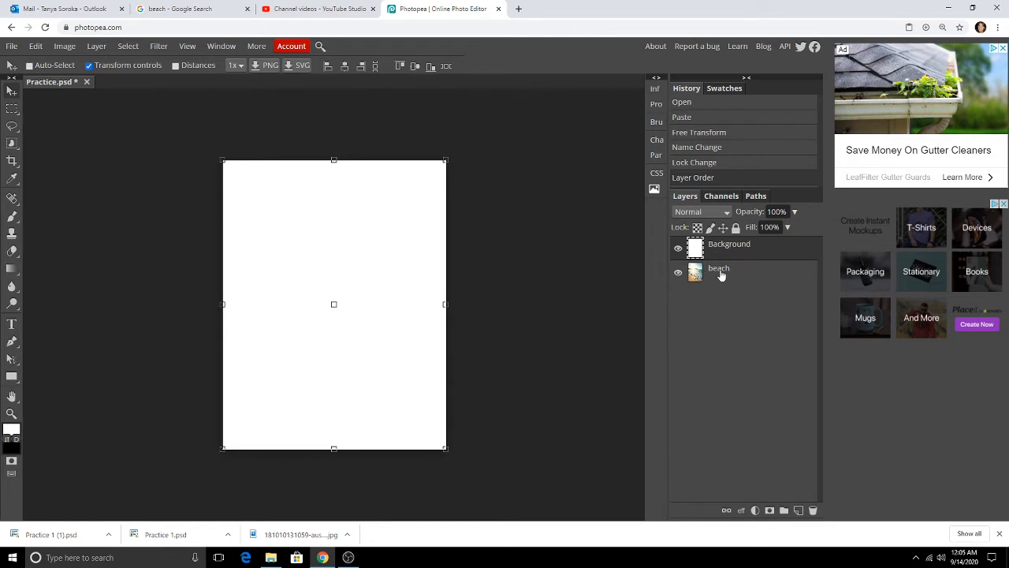
{"action": "left_click_drag", "start_coordinate": [714, 246], "coordinate": [730, 290]}
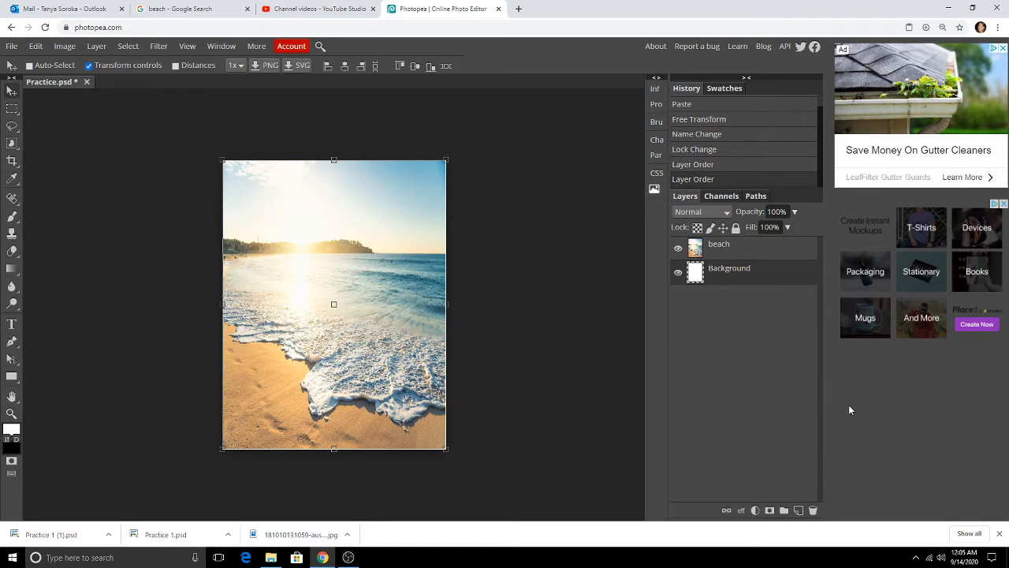
- Add a new empty layer directly above the beach layer
{"action": "left_click", "coordinate": [750, 256]}
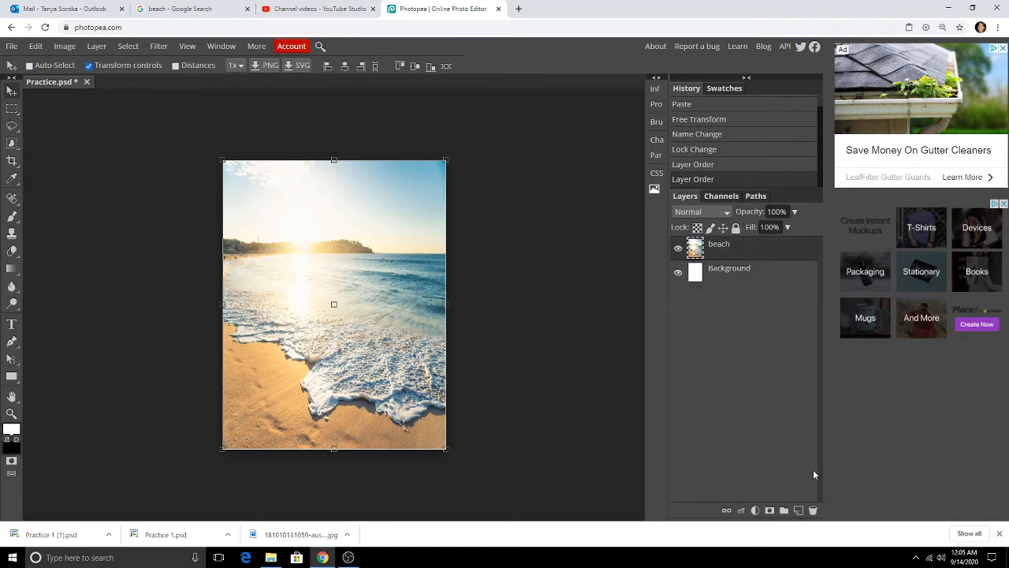
{"action": "left_click", "coordinate": [799, 511]}
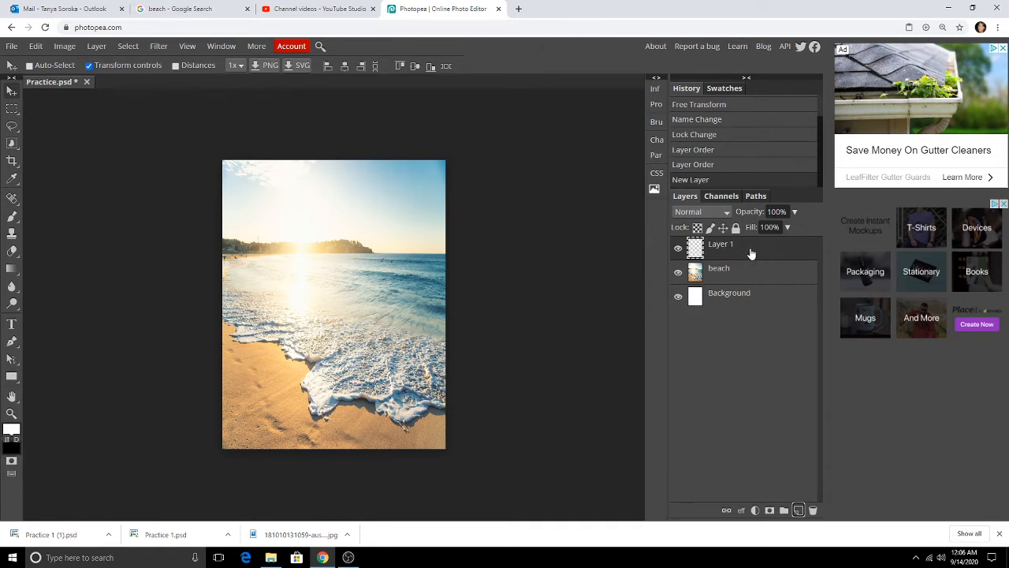
- Make the beach layer active and set up the Brush tool with a size of 54 px
{"action": "left_click", "coordinate": [714, 277]}
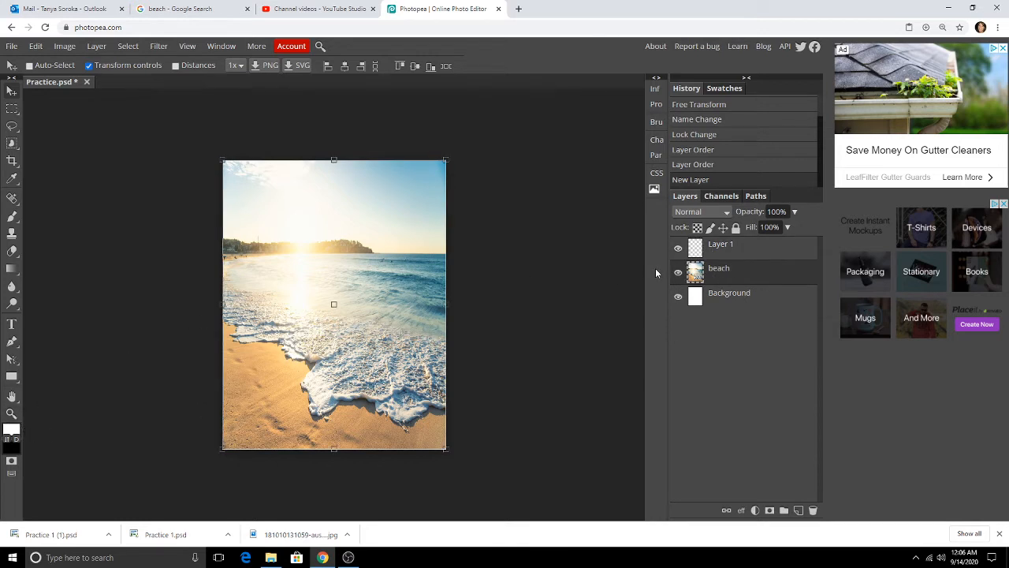
{"action": "left_click", "coordinate": [14, 217]}
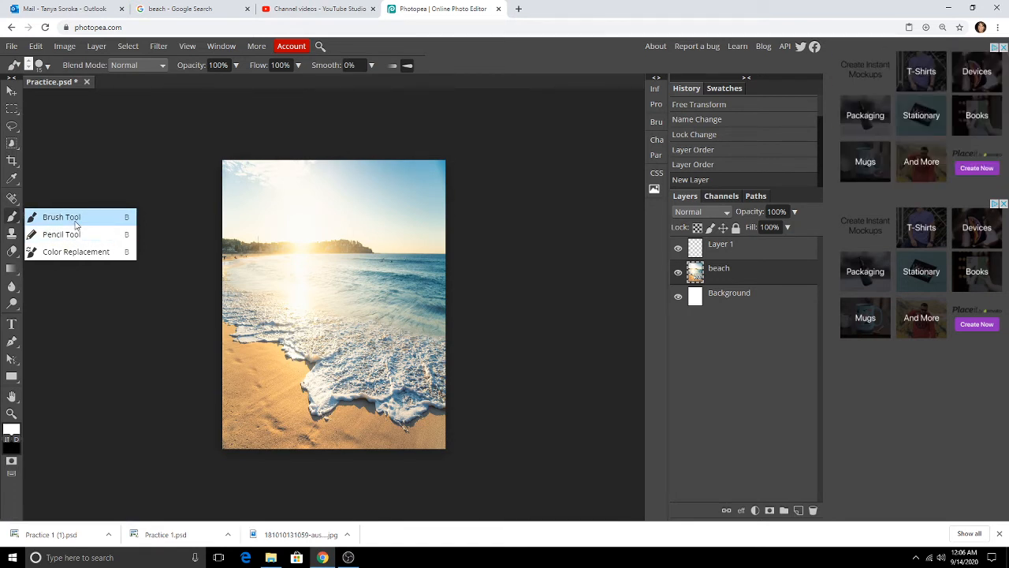
{"action": "left_click", "coordinate": [76, 224]}
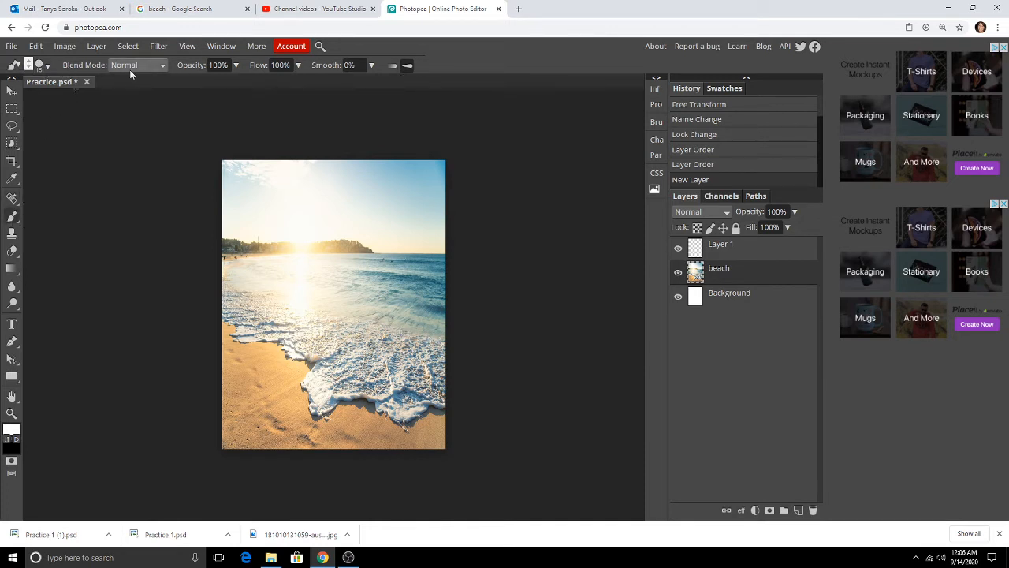
{"action": "left_click", "coordinate": [49, 68]}
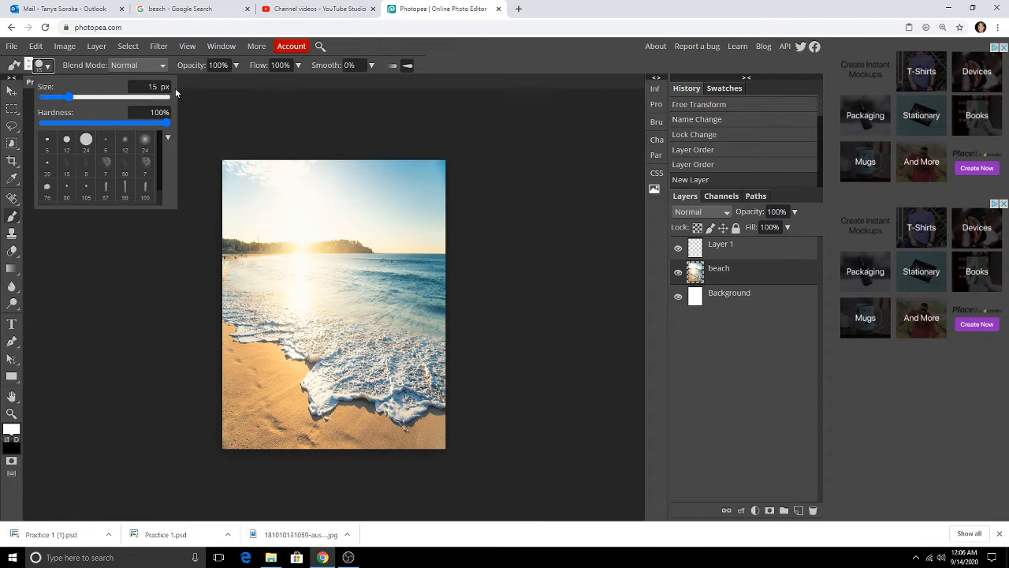
{"action": "left_click_drag", "start_coordinate": [86, 87], "coordinate": [119, 99]}
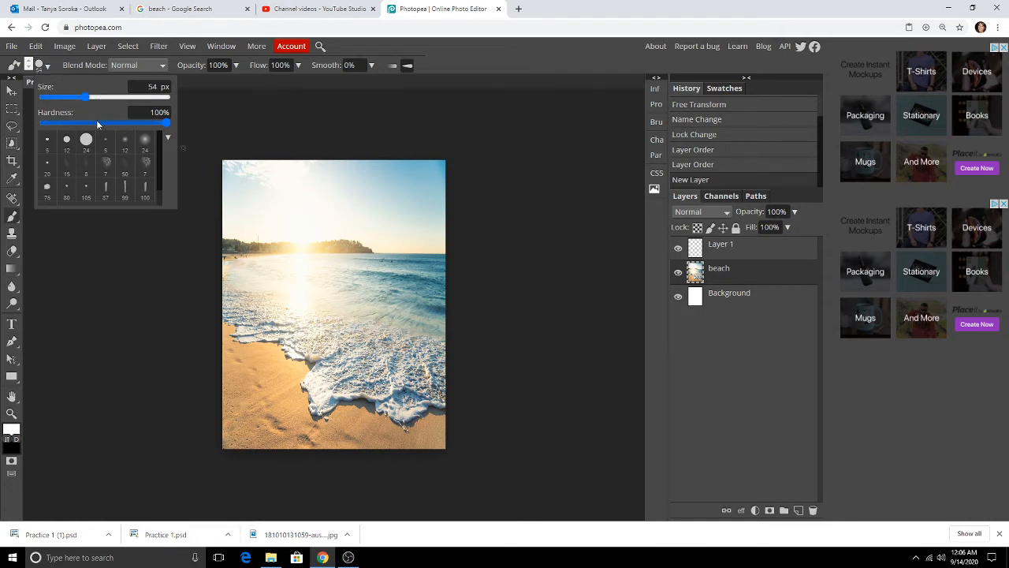
{"action": "scroll", "coordinate": [88, 188], "scroll_direction": "down", "scroll_amount": 1}
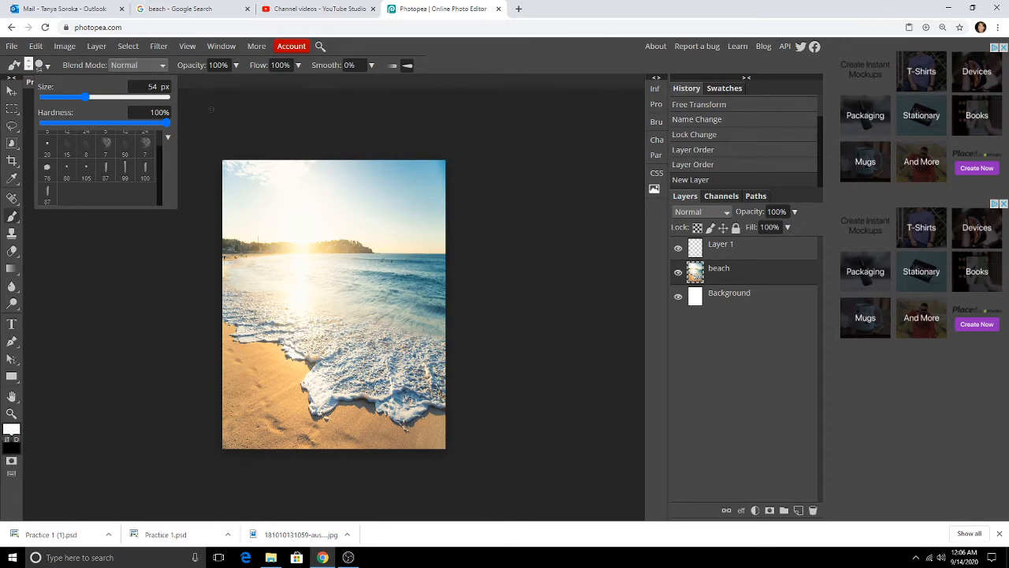
{"action": "left_click", "coordinate": [211, 109]}
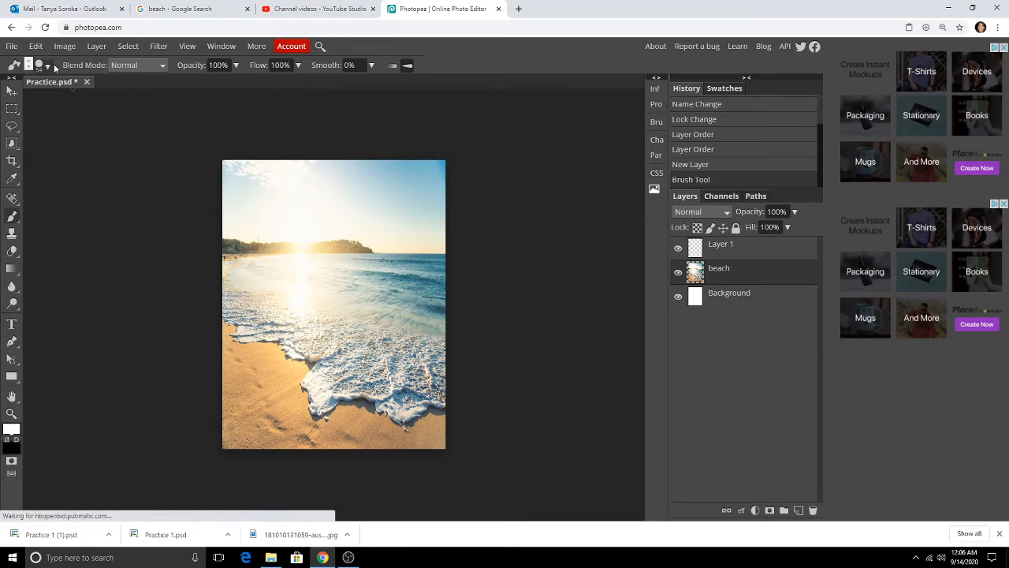
- Set the foreground color to bright purple, hex c516ed
{"action": "left_click", "coordinate": [10, 431]}
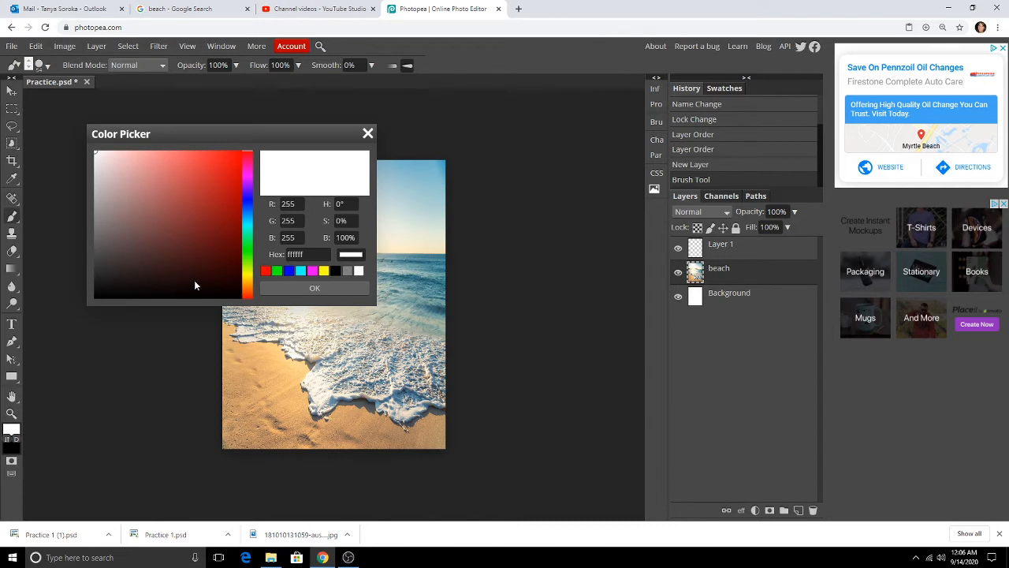
{"action": "left_click_drag", "start_coordinate": [196, 277], "coordinate": [247, 232]}
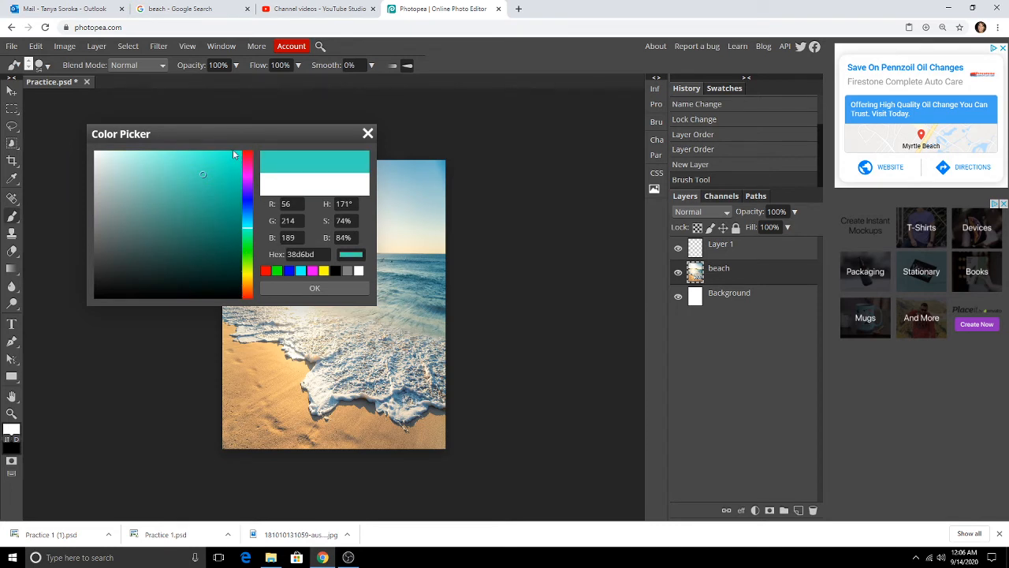
{"action": "left_click_drag", "start_coordinate": [248, 282], "coordinate": [249, 242]}
{"action": "left_click", "coordinate": [248, 179]}
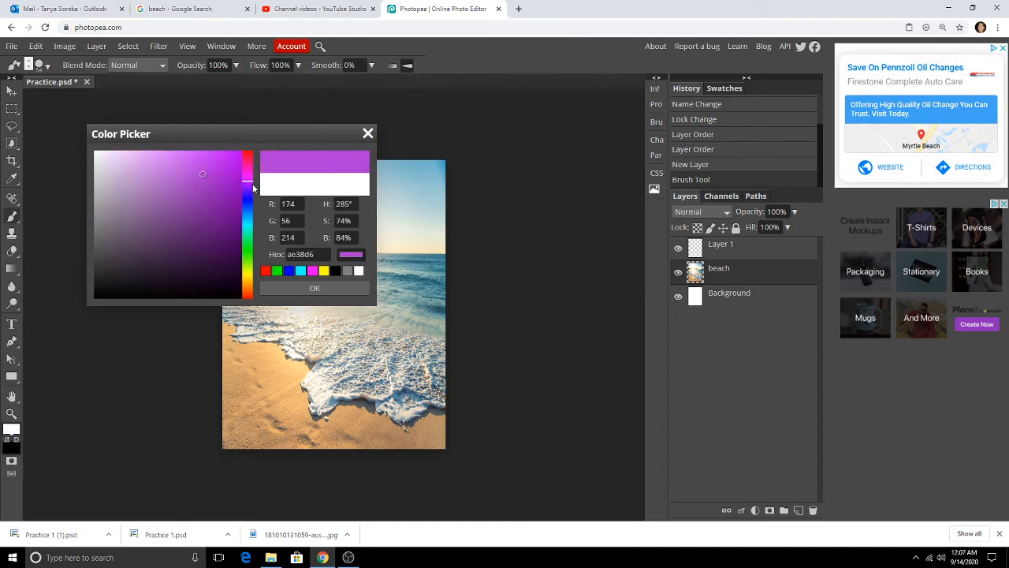
{"action": "left_click", "coordinate": [225, 170]}
{"action": "left_click", "coordinate": [227, 161]}
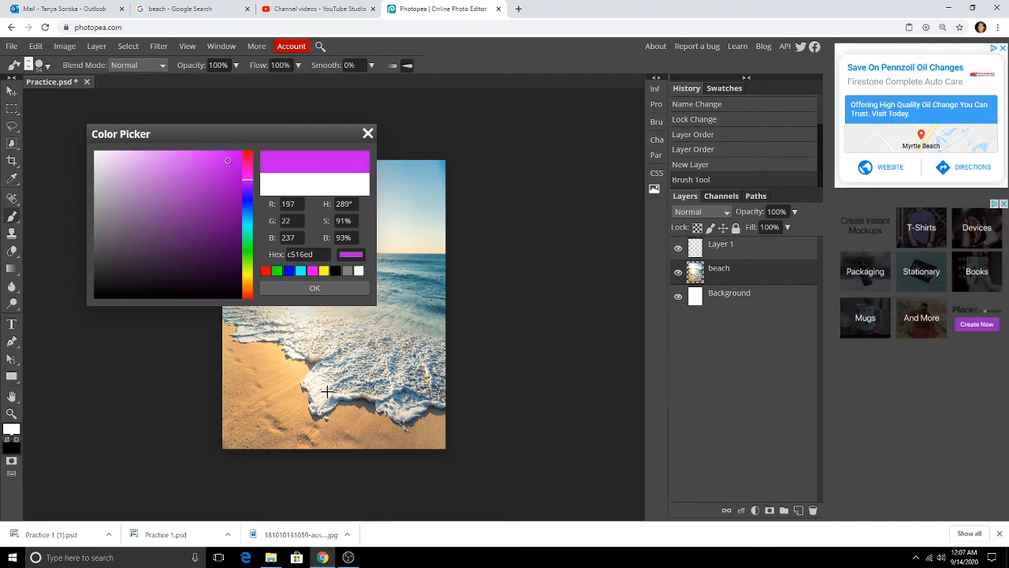
{"action": "left_click", "coordinate": [315, 289]}
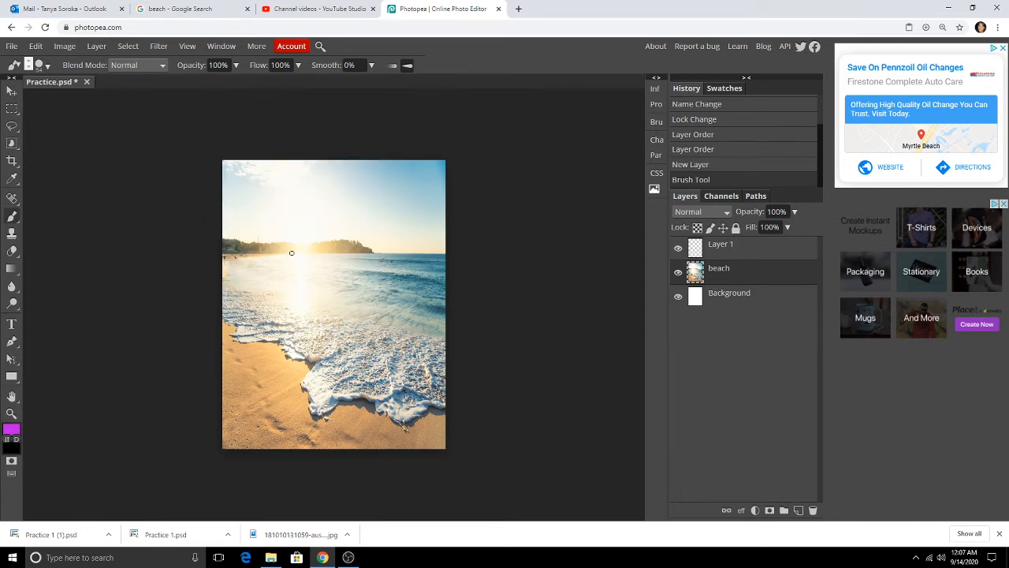
- Paint freehand purple brush strokes over the horizon and water on the beach layer
{"action": "left_click_drag", "start_coordinate": [291, 252], "coordinate": [352, 272]}
{"action": "left_click_drag", "start_coordinate": [353, 237], "coordinate": [352, 280]}
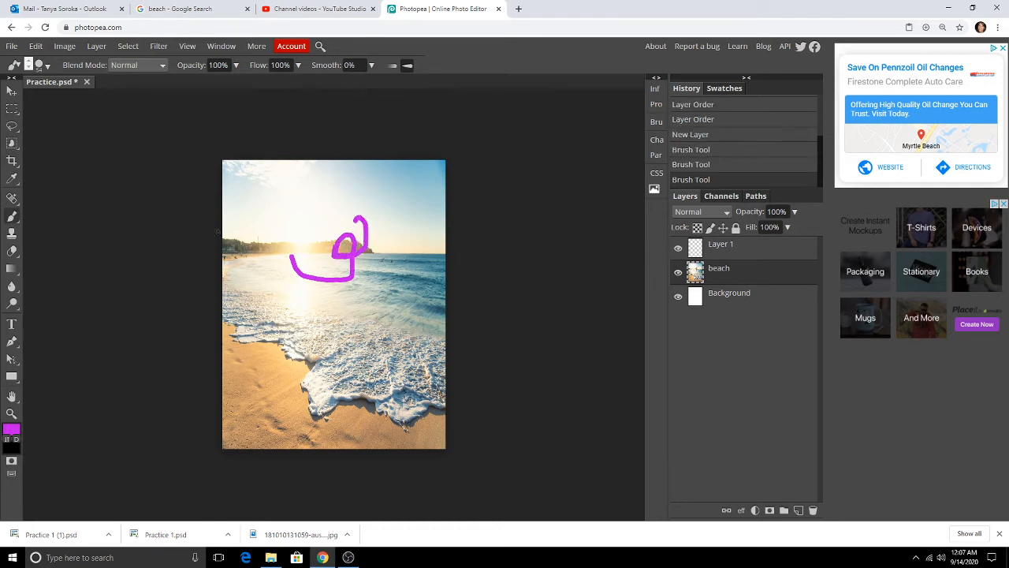
{"action": "left_click", "coordinate": [39, 64]}
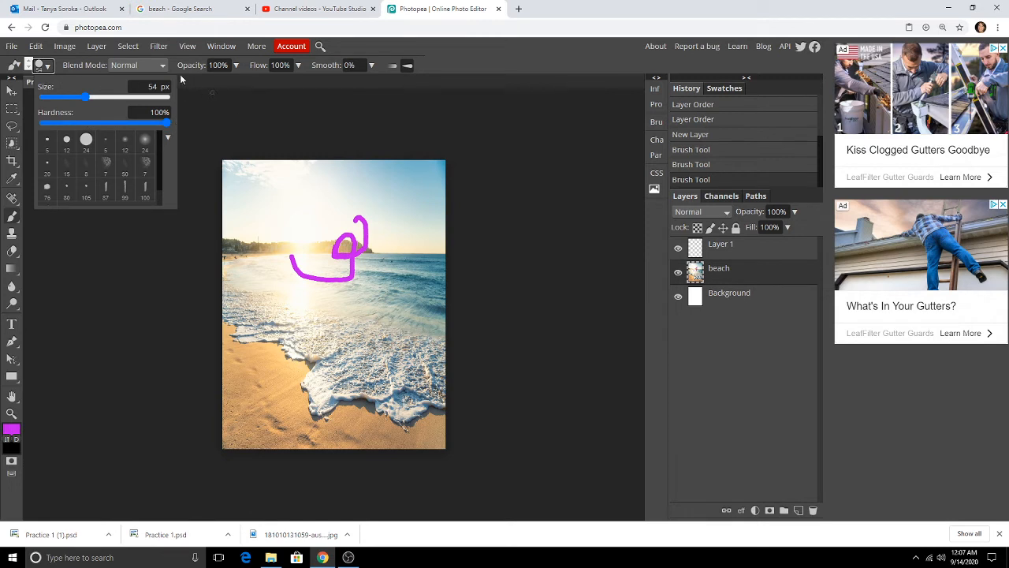
{"action": "left_click", "coordinate": [451, 59]}
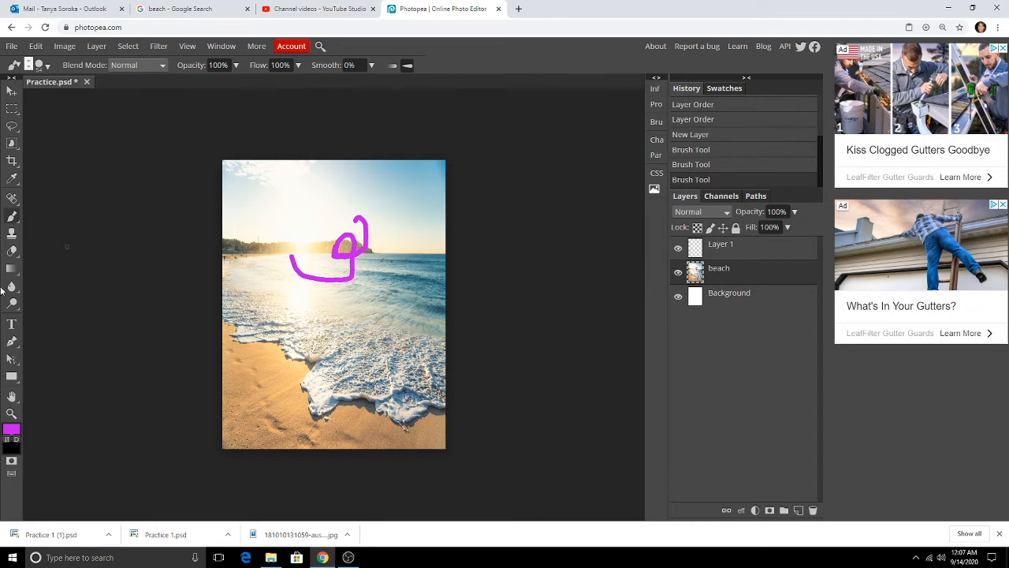
- Enlarge the Eraser tool and try erasing the purple strokes on the beach layer
{"action": "right_click", "coordinate": [12, 253]}
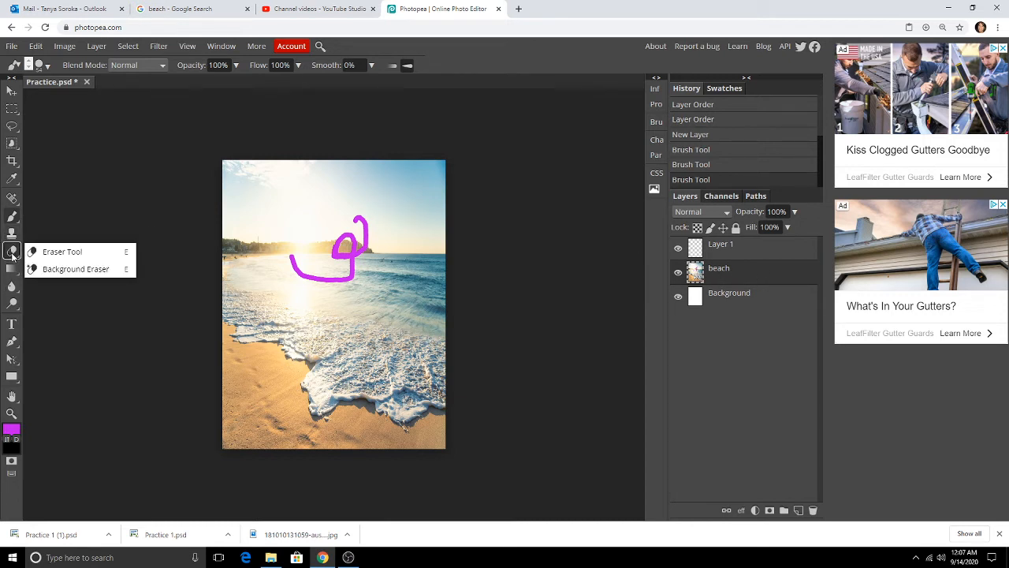
{"action": "left_click", "coordinate": [61, 251]}
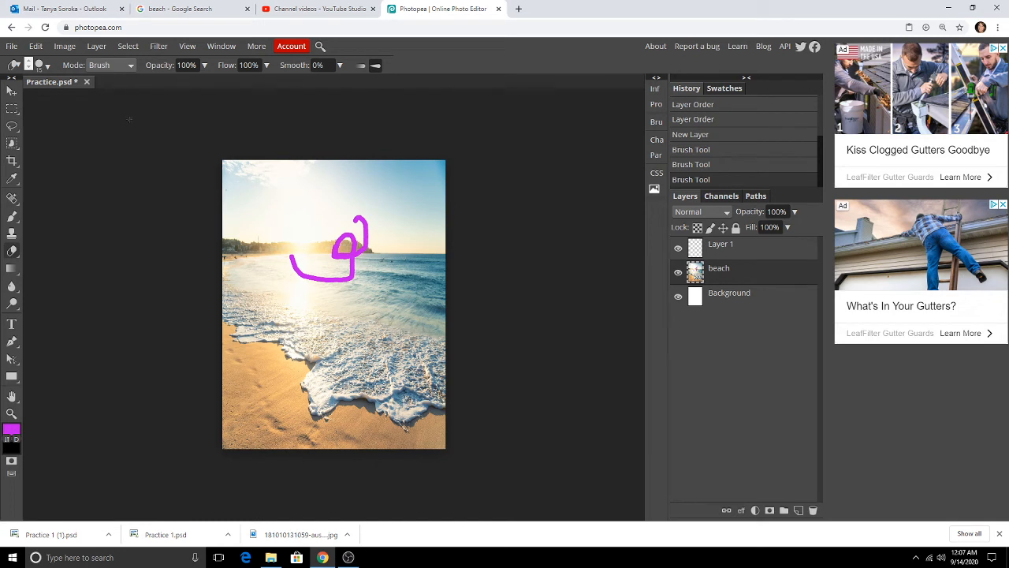
{"action": "left_click", "coordinate": [41, 65]}
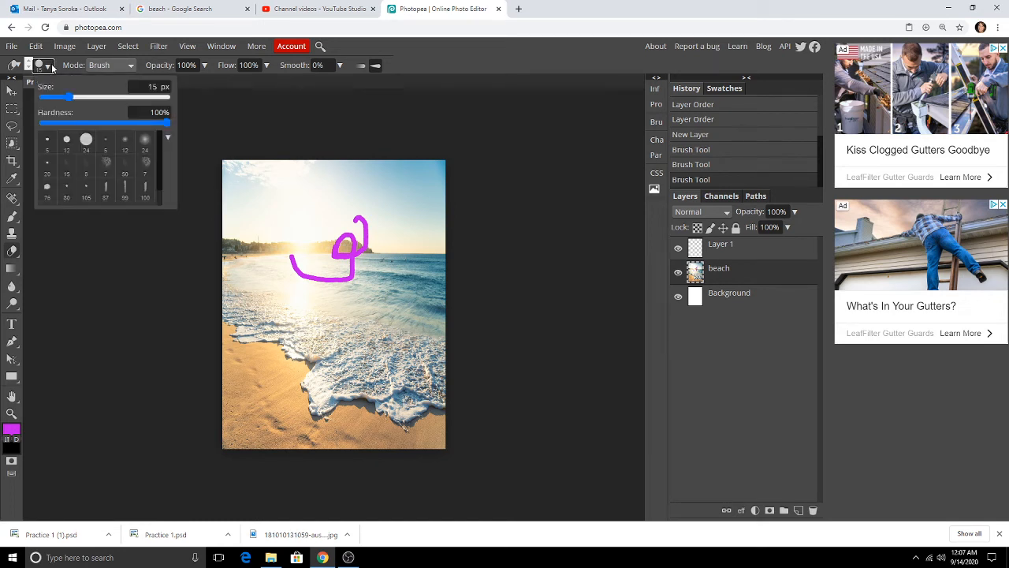
{"action": "left_click", "coordinate": [107, 96]}
{"action": "left_click", "coordinate": [290, 256]}
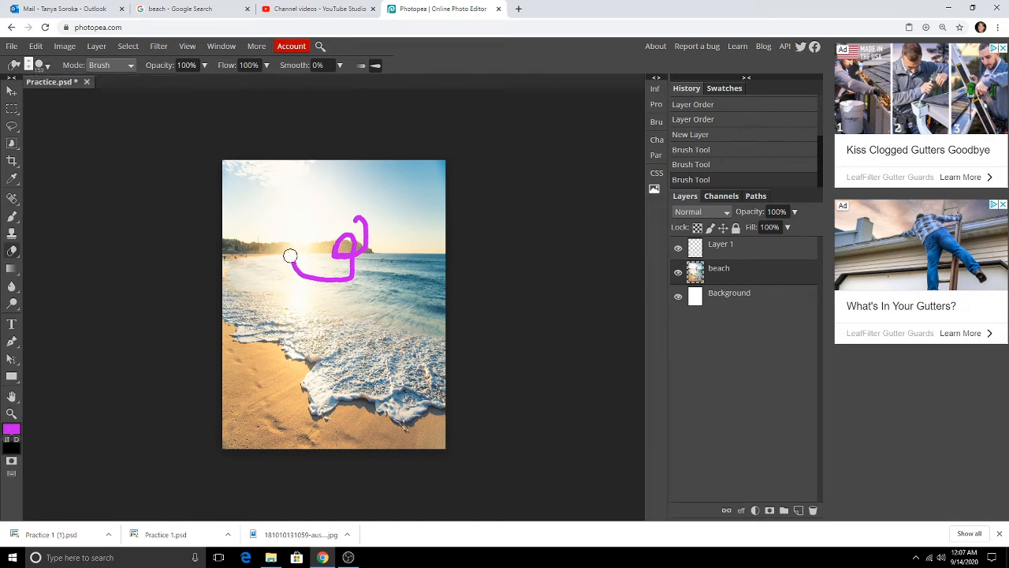
{"action": "mouse_move", "coordinate": [290, 256]}
{"action": "left_mouse_down"}
{"action": "mouse_move", "coordinate": [314, 275]}
{"action": "mouse_move", "coordinate": [344, 276]}
{"action": "mouse_move", "coordinate": [356, 235]}
{"action": "mouse_move", "coordinate": [335, 241]}
{"action": "mouse_move", "coordinate": [358, 249]}
{"action": "mouse_move", "coordinate": [355, 204]}
{"action": "mouse_move", "coordinate": [382, 259]}
{"action": "mouse_move", "coordinate": [348, 256]}
{"action": "mouse_move", "coordinate": [361, 244]}
{"action": "mouse_move", "coordinate": [321, 289]}
{"action": "mouse_move", "coordinate": [313, 283]}
{"action": "mouse_move", "coordinate": [373, 261]}
{"action": "left_mouse_up"}
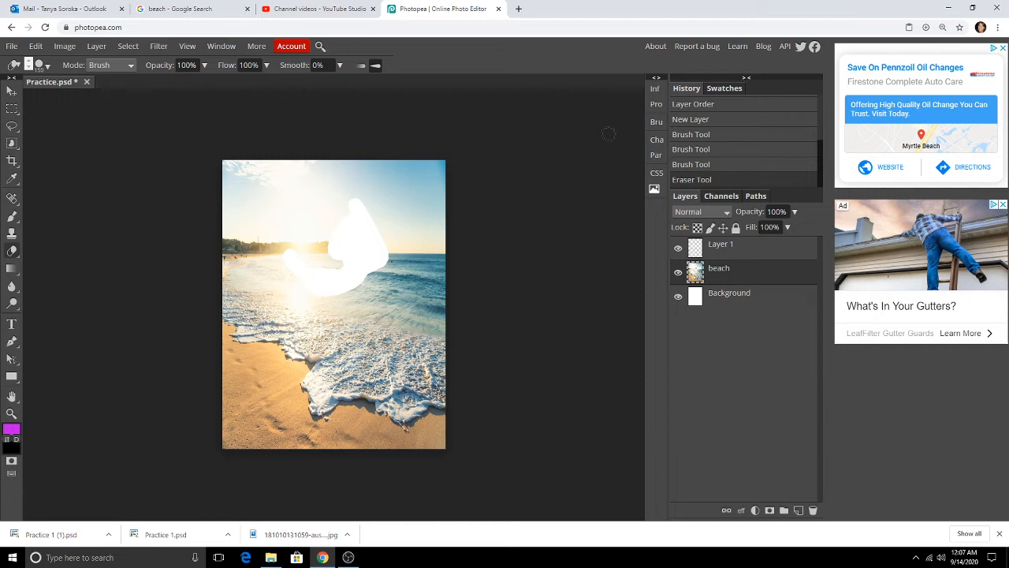
- Compare the brush and eraser history states, then revert the document to the New Layer state
{"action": "left_click", "coordinate": [712, 126]}
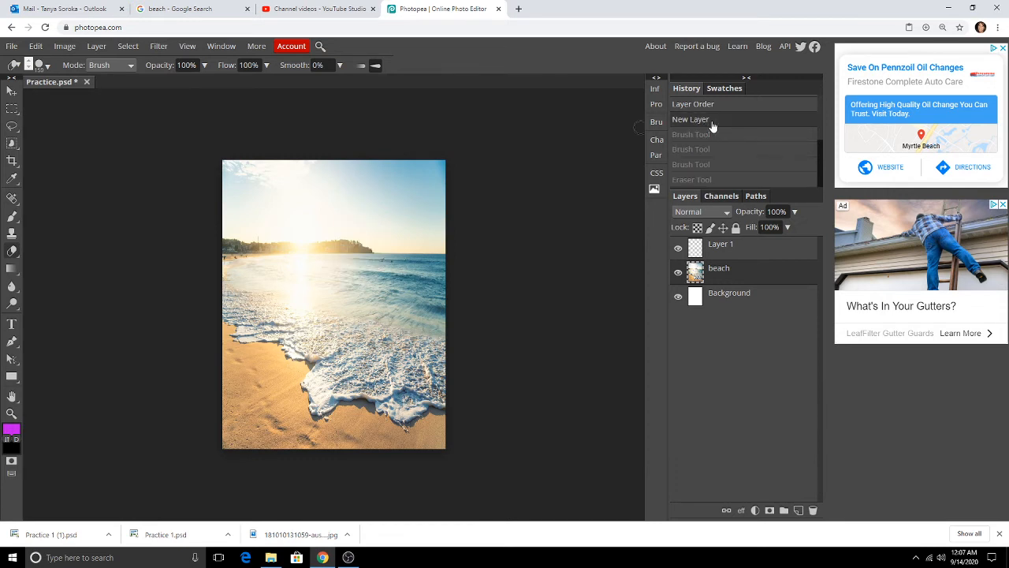
{"action": "left_click", "coordinate": [704, 148]}
{"action": "left_click", "coordinate": [704, 135]}
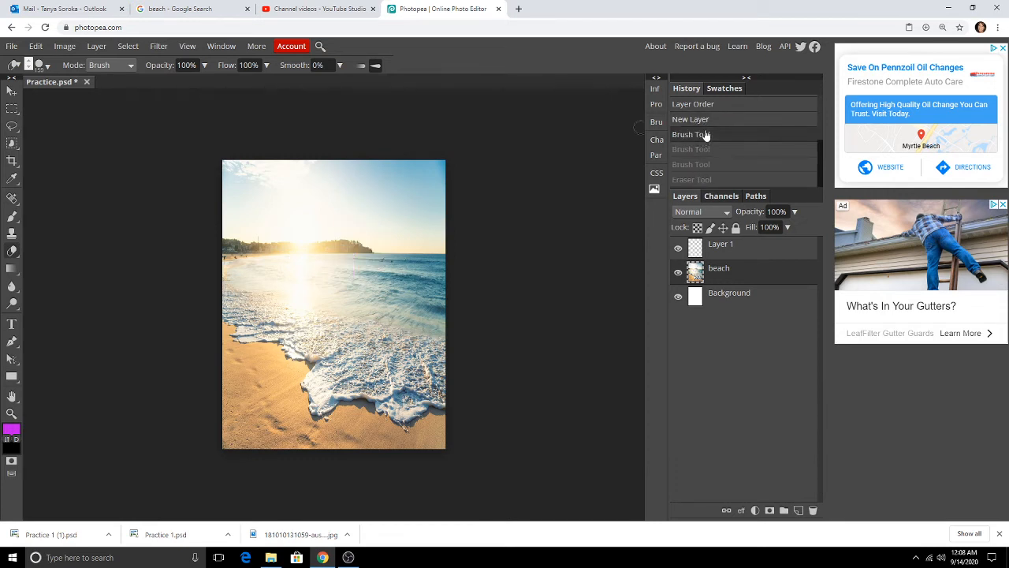
{"action": "left_click", "coordinate": [706, 125]}
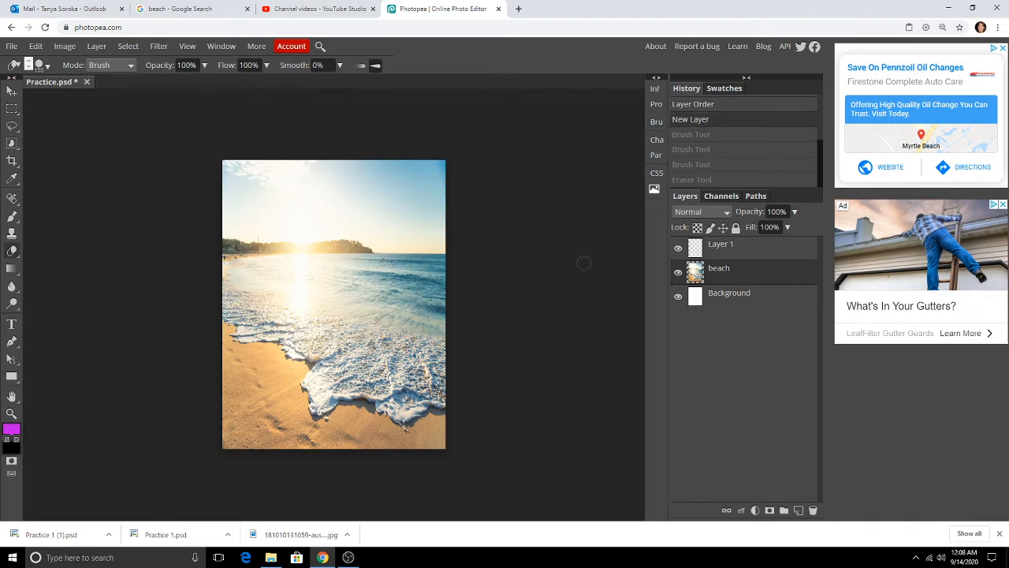
{"action": "left_click", "coordinate": [692, 136]}
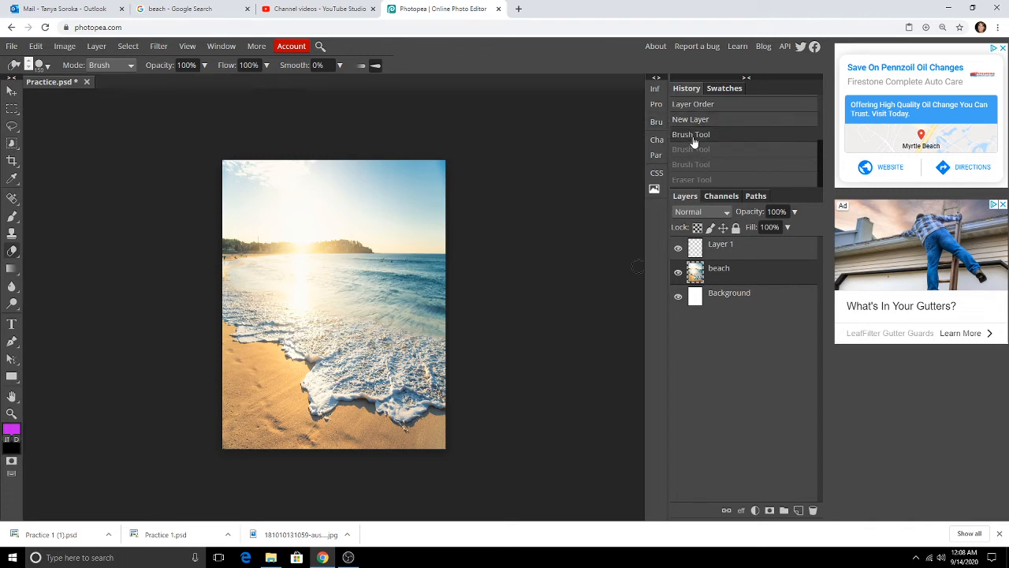
{"action": "left_click", "coordinate": [692, 149]}
{"action": "left_click", "coordinate": [690, 165]}
{"action": "left_click", "coordinate": [690, 181]}
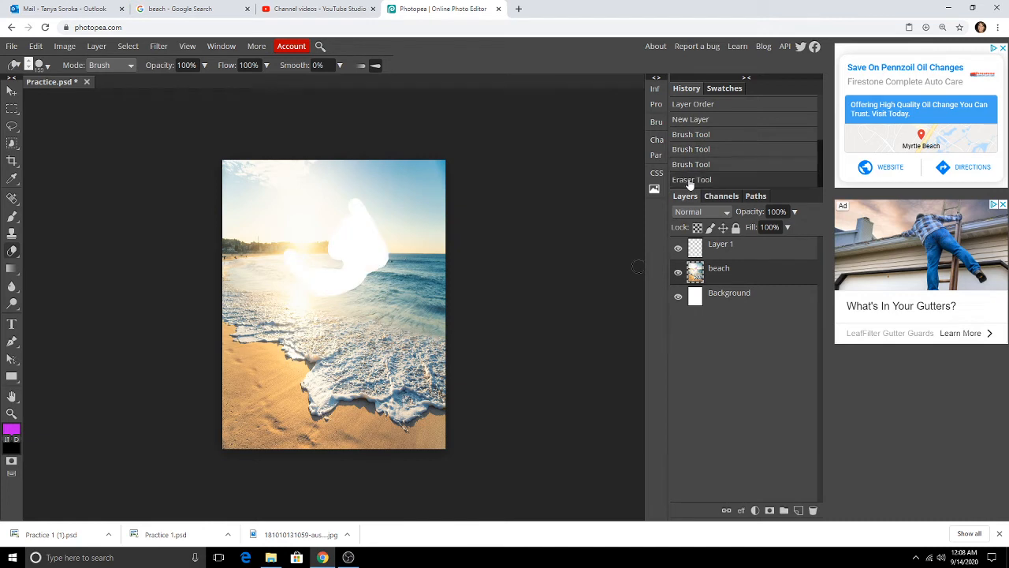
{"action": "left_click", "coordinate": [695, 121]}
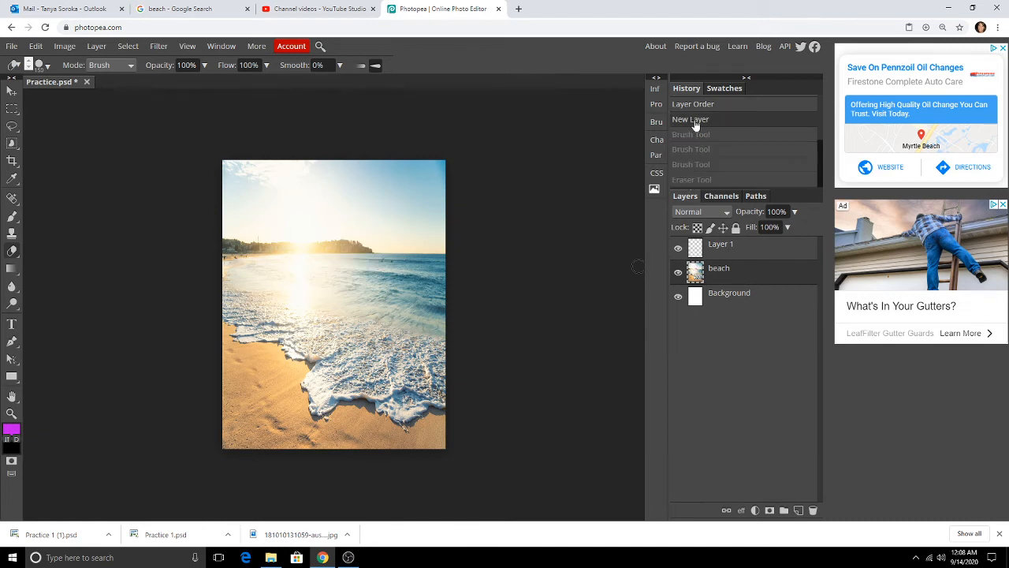
- Rename the empty layer above the beach layer as draw
{"action": "left_click", "coordinate": [733, 251]}
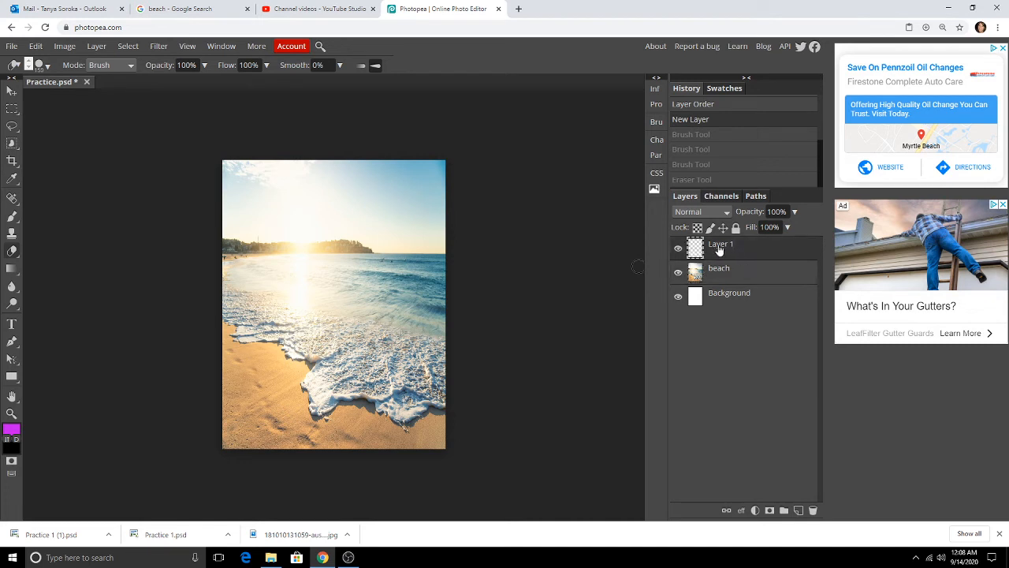
{"action": "double_click", "coordinate": [721, 247]}
{"action": "type", "text": "draw"}
{"action": "key", "text": "Return"}
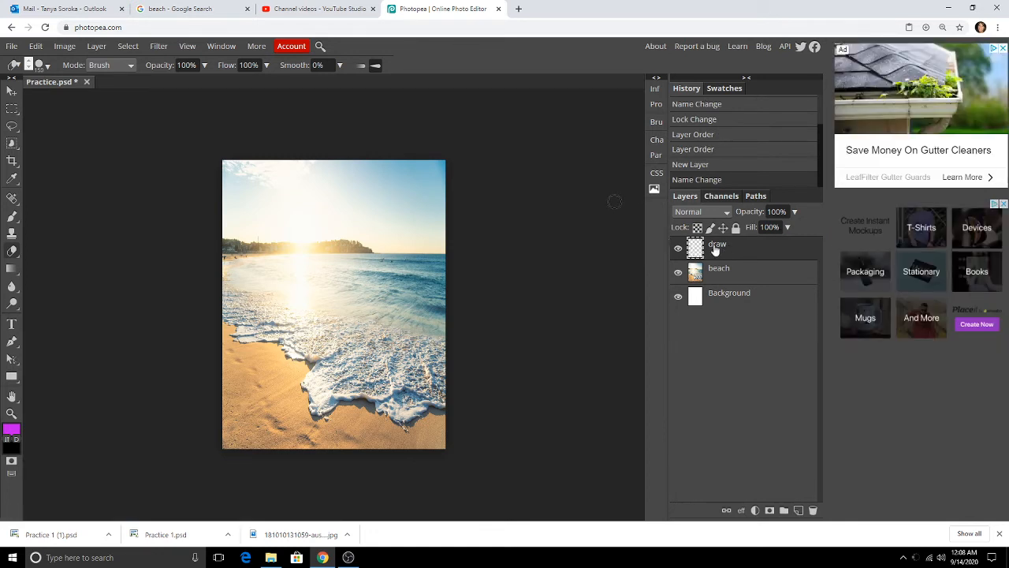
- Paint purple freehand loops over the water on the draw layer and erase them completely with the Eraser tool
{"action": "left_click", "coordinate": [12, 216]}
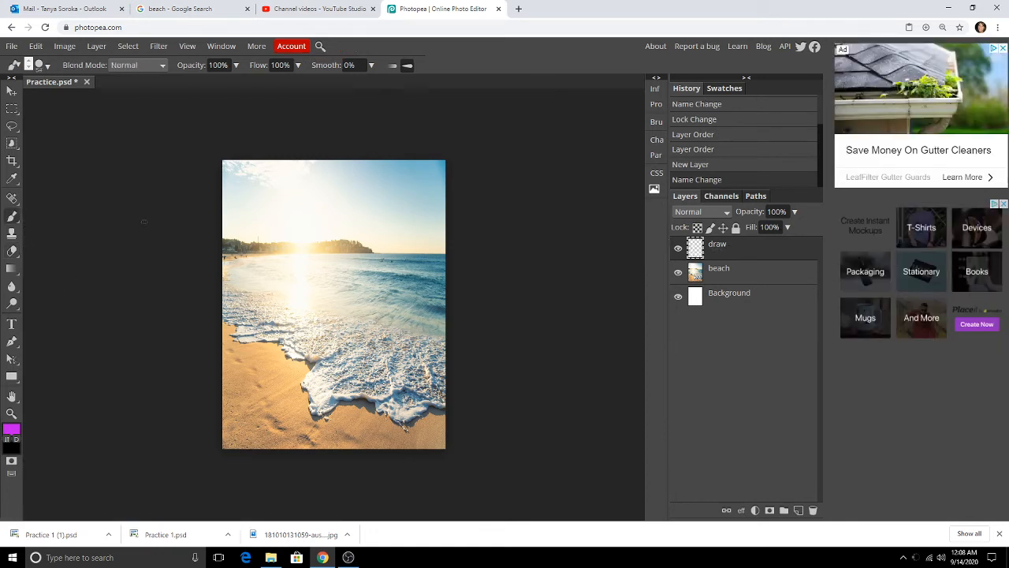
{"action": "mouse_move", "coordinate": [292, 321]}
{"action": "left_mouse_down"}
{"action": "mouse_move", "coordinate": [307, 262]}
{"action": "mouse_move", "coordinate": [326, 248]}
{"action": "mouse_move", "coordinate": [362, 259]}
{"action": "mouse_move", "coordinate": [388, 249]}
{"action": "mouse_move", "coordinate": [418, 292]}
{"action": "mouse_move", "coordinate": [352, 334]}
{"action": "left_mouse_up"}
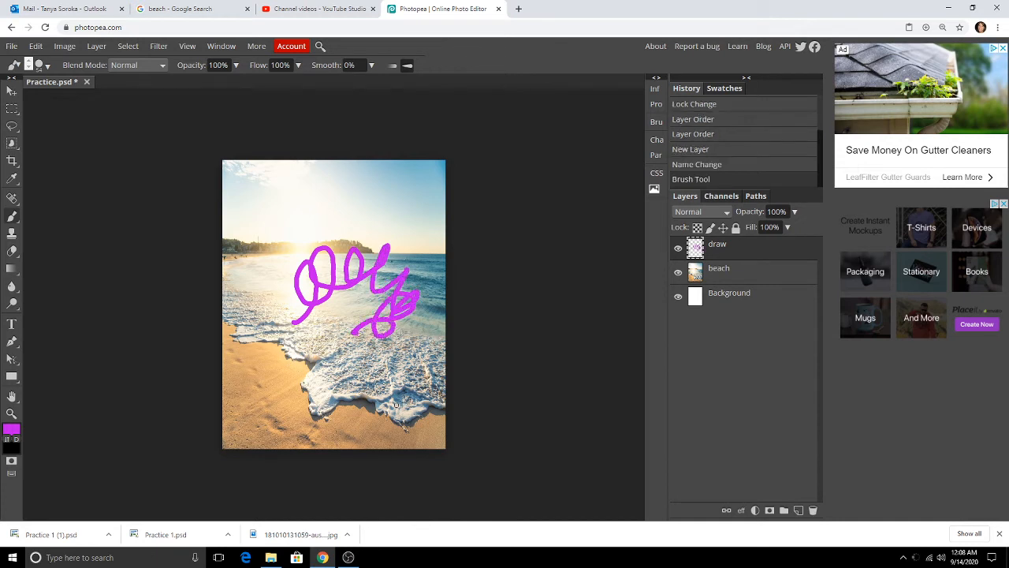
{"action": "left_click", "coordinate": [10, 255]}
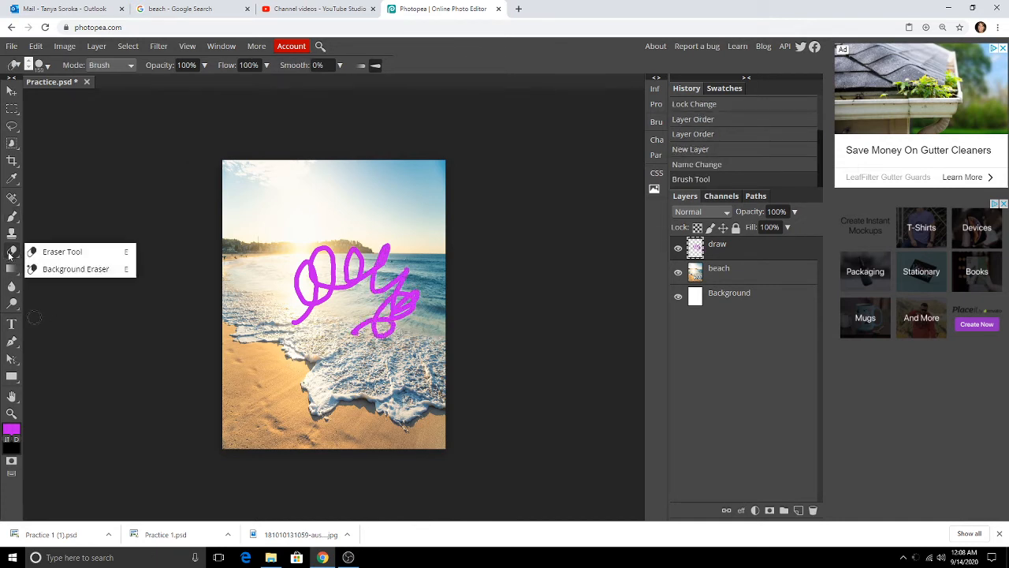
{"action": "left_click", "coordinate": [32, 253]}
{"action": "mouse_move", "coordinate": [313, 298]}
{"action": "left_mouse_down"}
{"action": "mouse_move", "coordinate": [319, 226]}
{"action": "mouse_move", "coordinate": [386, 221]}
{"action": "mouse_move", "coordinate": [350, 304]}
{"action": "mouse_move", "coordinate": [422, 267]}
{"action": "mouse_move", "coordinate": [461, 273]}
{"action": "mouse_move", "coordinate": [375, 337]}
{"action": "mouse_move", "coordinate": [397, 271]}
{"action": "mouse_move", "coordinate": [385, 261]}
{"action": "mouse_move", "coordinate": [374, 278]}
{"action": "mouse_move", "coordinate": [312, 280]}
{"action": "mouse_move", "coordinate": [335, 247]}
{"action": "mouse_move", "coordinate": [308, 248]}
{"action": "mouse_move", "coordinate": [306, 263]}
{"action": "mouse_move", "coordinate": [336, 241]}
{"action": "mouse_move", "coordinate": [293, 342]}
{"action": "mouse_move", "coordinate": [298, 328]}
{"action": "mouse_move", "coordinate": [285, 326]}
{"action": "mouse_move", "coordinate": [323, 318]}
{"action": "left_mouse_up"}
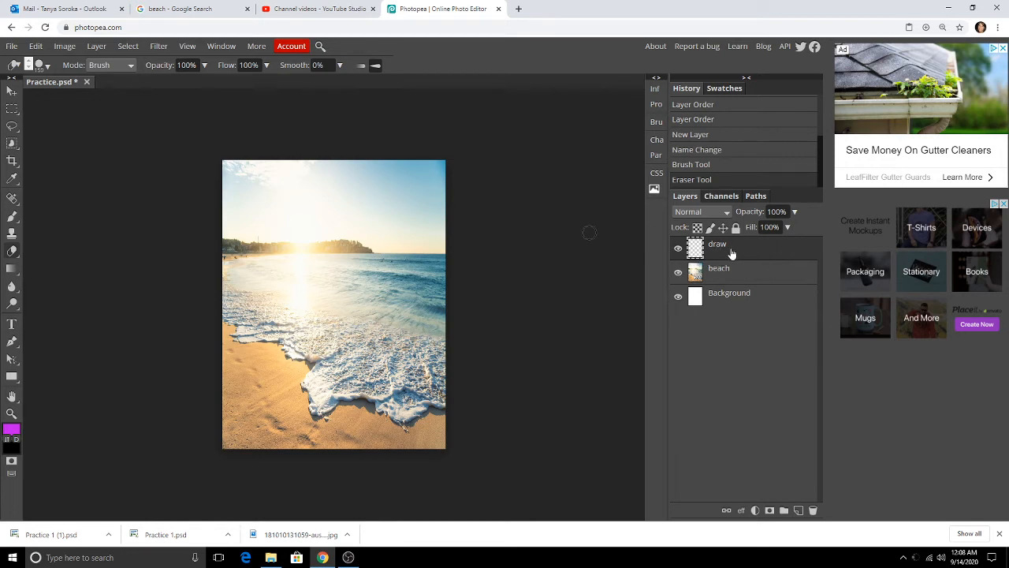
- Try a zigzag Eraser stroke across the water on the beach layer and undo it
{"action": "left_click", "coordinate": [739, 273]}
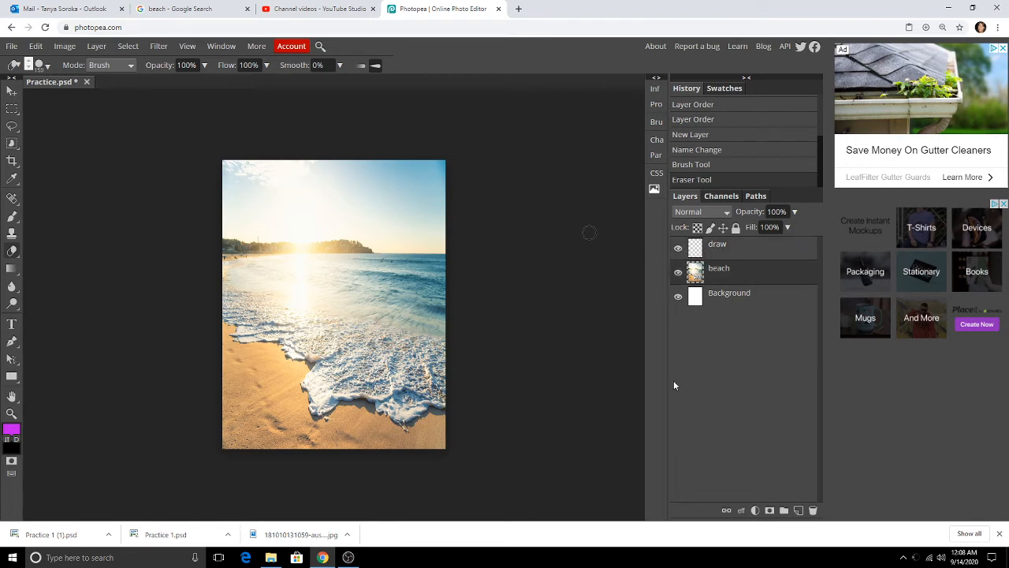
{"action": "mouse_move", "coordinate": [293, 268]}
{"action": "left_mouse_down"}
{"action": "mouse_move", "coordinate": [345, 280]}
{"action": "mouse_move", "coordinate": [388, 268]}
{"action": "mouse_move", "coordinate": [446, 309]}
{"action": "left_mouse_up"}
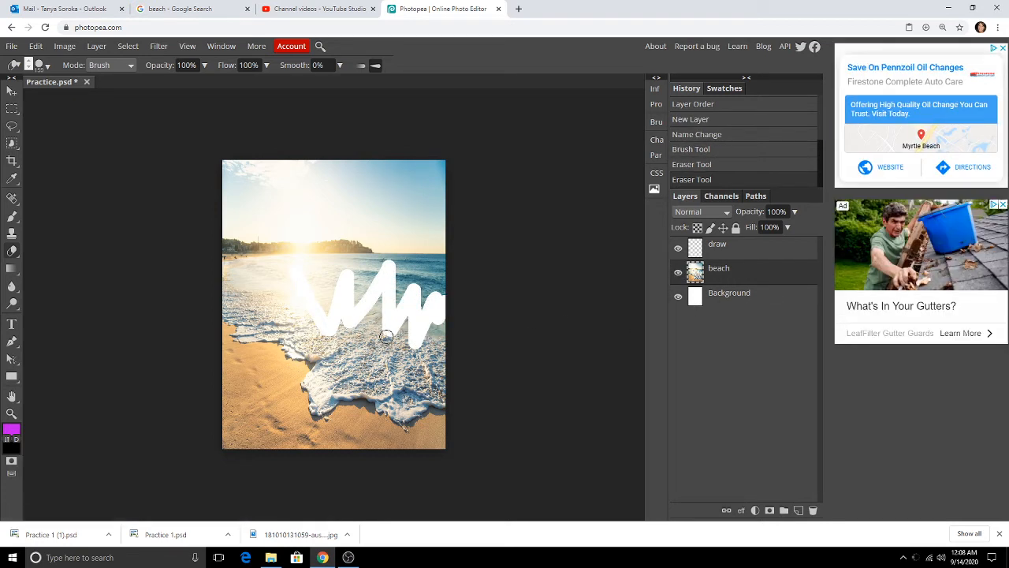
{"action": "key", "text": "ctrl+z"}
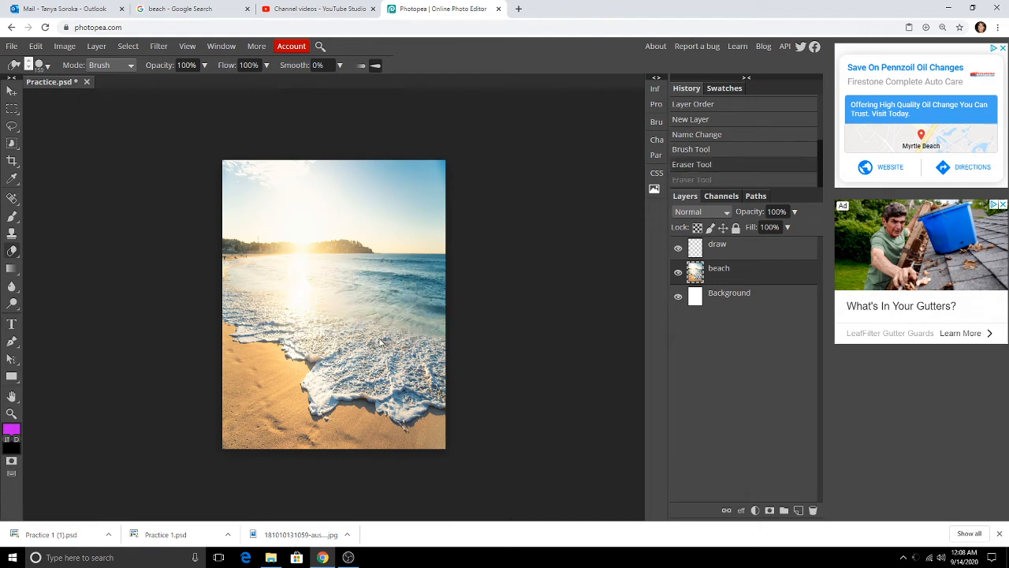
- Paint a dense purple scribble over the water on the draw layer with the Brush tool
{"action": "left_click", "coordinate": [760, 246]}
{"action": "left_click", "coordinate": [12, 216]}
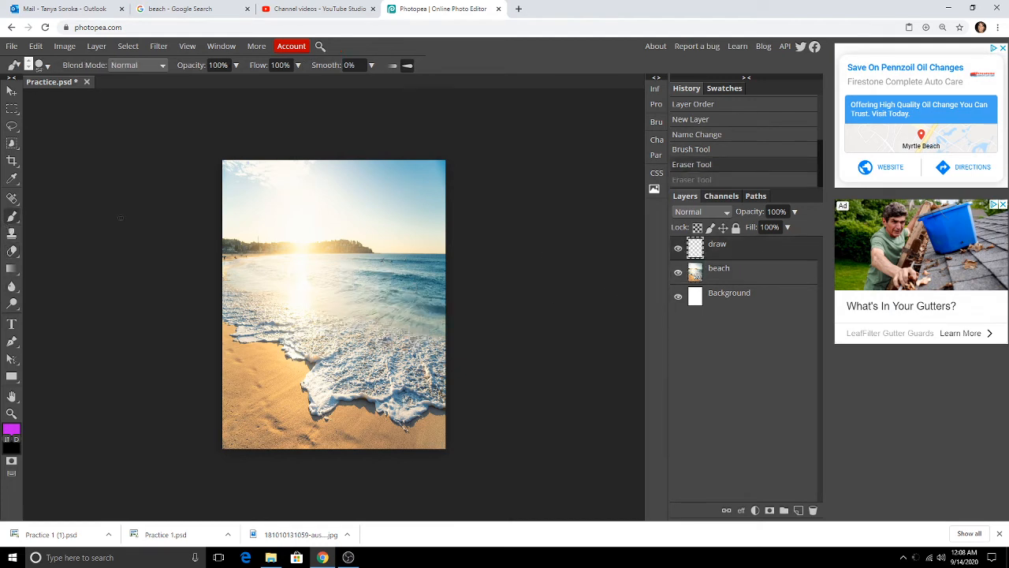
{"action": "mouse_move", "coordinate": [272, 292]}
{"action": "left_mouse_down"}
{"action": "mouse_move", "coordinate": [303, 294]}
{"action": "mouse_move", "coordinate": [335, 270]}
{"action": "mouse_move", "coordinate": [385, 322]}
{"action": "mouse_move", "coordinate": [328, 319]}
{"action": "mouse_move", "coordinate": [321, 289]}
{"action": "mouse_move", "coordinate": [340, 254]}
{"action": "mouse_move", "coordinate": [277, 283]}
{"action": "mouse_move", "coordinate": [377, 285]}
{"action": "left_mouse_up"}
- Try erasing around the purple scribble with the beach layer active, and undo the erasure
{"action": "left_click", "coordinate": [12, 249]}
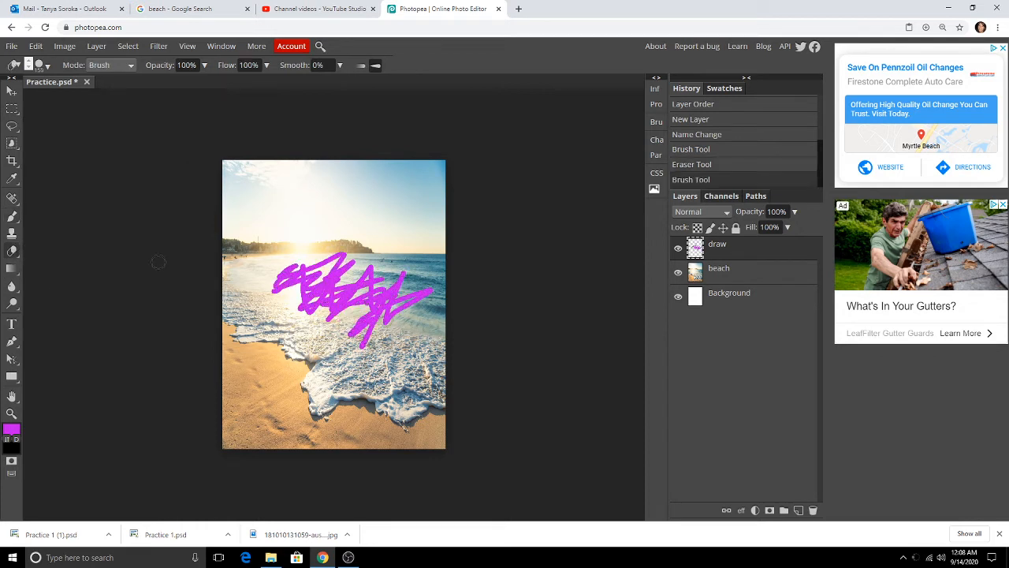
{"action": "left_click", "coordinate": [716, 276]}
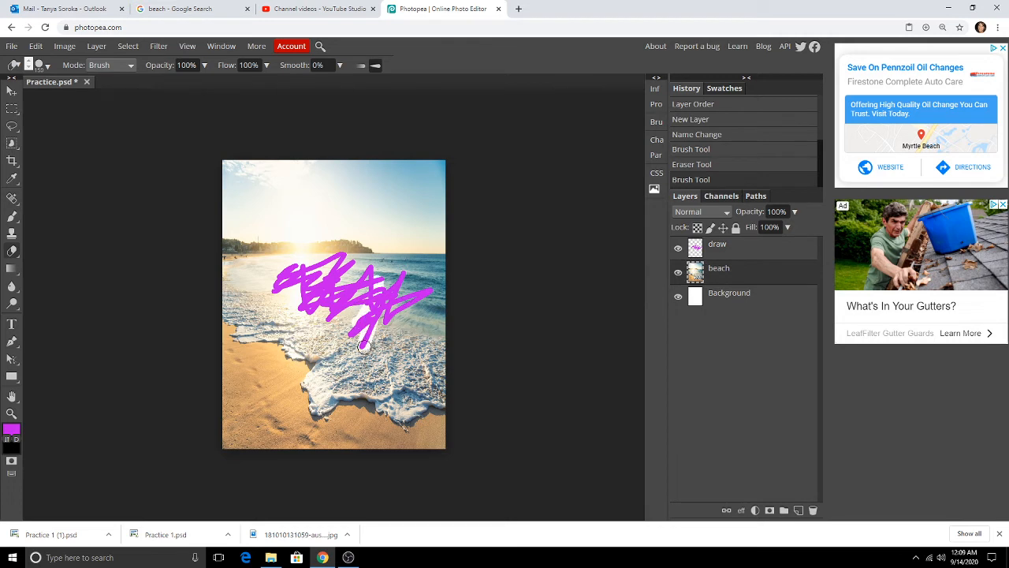
{"action": "mouse_move", "coordinate": [362, 347]}
{"action": "left_mouse_down"}
{"action": "mouse_move", "coordinate": [407, 327]}
{"action": "mouse_move", "coordinate": [402, 306]}
{"action": "mouse_move", "coordinate": [415, 324]}
{"action": "mouse_move", "coordinate": [439, 313]}
{"action": "mouse_move", "coordinate": [403, 293]}
{"action": "mouse_move", "coordinate": [350, 304]}
{"action": "left_mouse_up"}
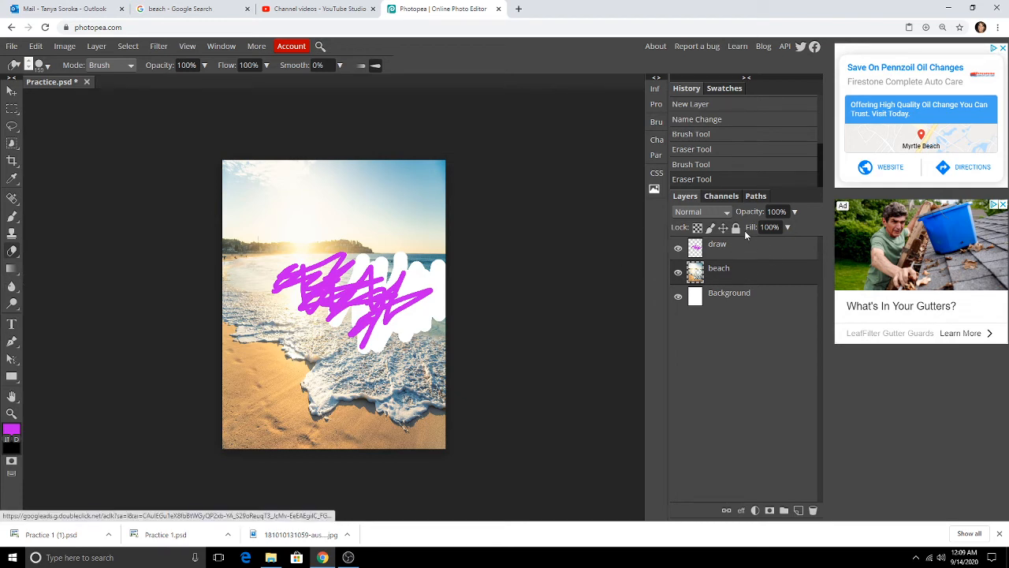
{"action": "key", "text": "ctrl+z"}
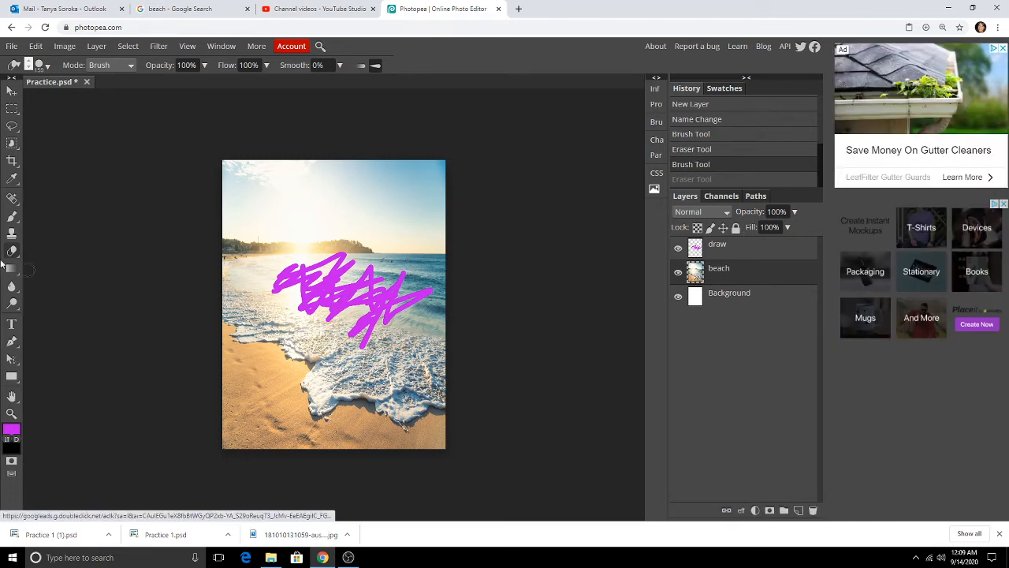
- Set the Brush tool to 139 px size and 0% hardness and paint a soft wavy stroke across the sky on the beach layer
{"action": "left_click", "coordinate": [9, 220]}
{"action": "left_click", "coordinate": [41, 222]}
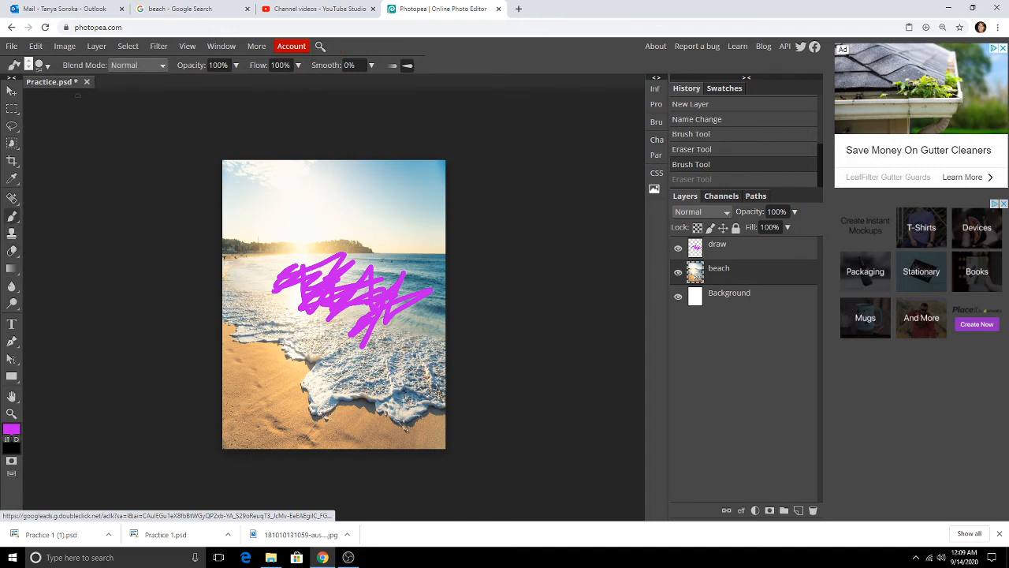
{"action": "left_click", "coordinate": [50, 68]}
{"action": "mouse_move", "coordinate": [63, 98]}
{"action": "left_mouse_down"}
{"action": "mouse_move", "coordinate": [146, 98]}
{"action": "mouse_move", "coordinate": [72, 97]}
{"action": "mouse_move", "coordinate": [103, 97]}
{"action": "left_mouse_up"}
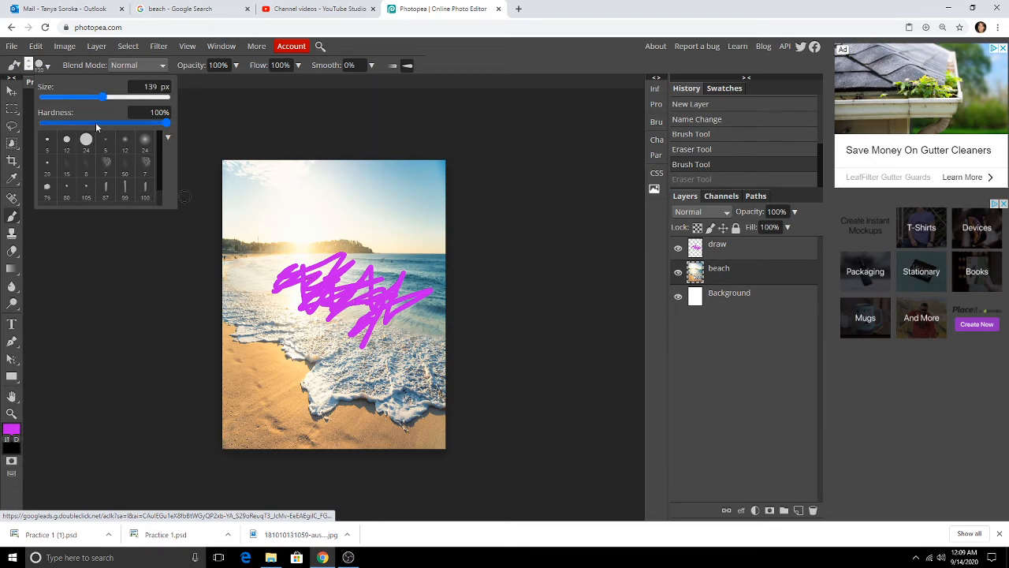
{"action": "left_click_drag", "start_coordinate": [145, 123], "coordinate": [1, 135]}
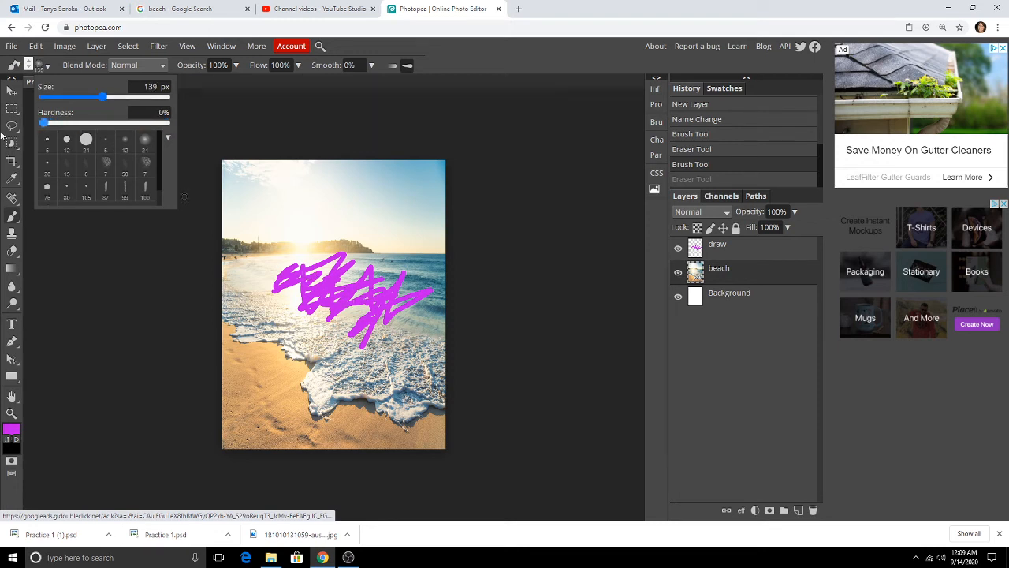
{"action": "mouse_move", "coordinate": [267, 218]}
{"action": "left_mouse_down"}
{"action": "mouse_move", "coordinate": [331, 218]}
{"action": "mouse_move", "coordinate": [373, 201]}
{"action": "mouse_move", "coordinate": [409, 224]}
{"action": "left_mouse_up"}
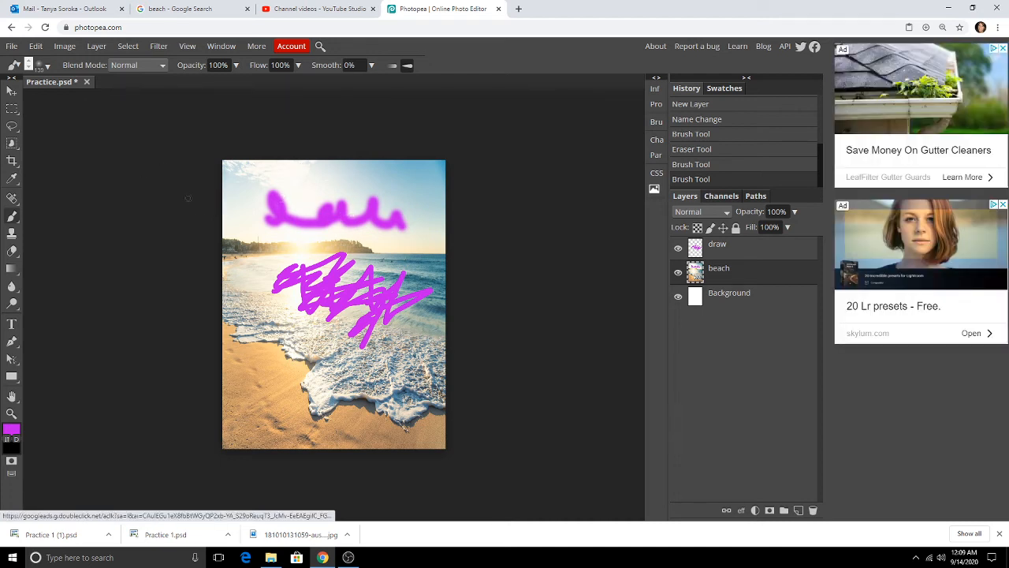
- Set the brush blend mode to Dissolve and paint a wavy stroke from the upper sky down to the water
{"action": "left_click", "coordinate": [140, 68]}
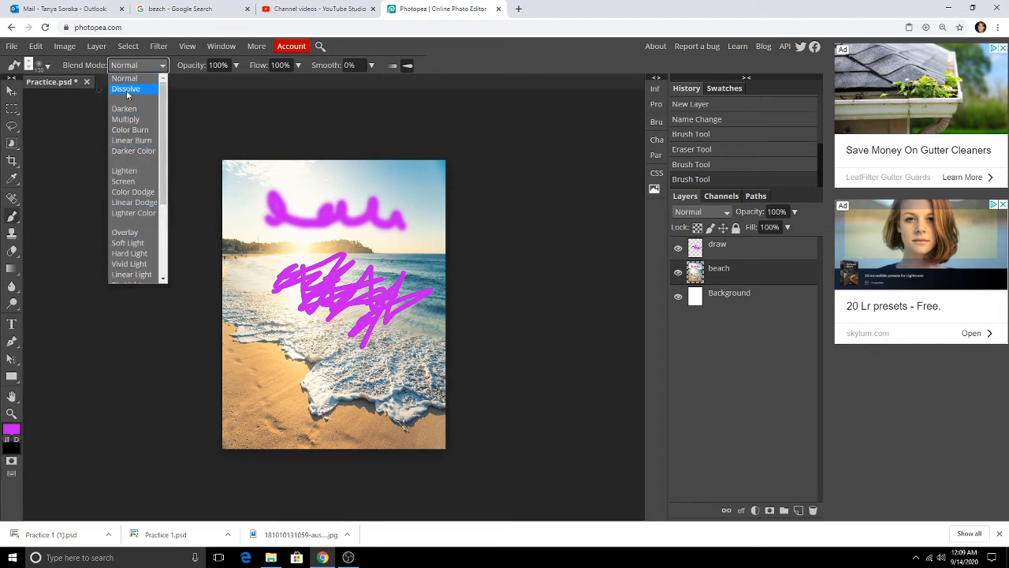
{"action": "left_click", "coordinate": [125, 90]}
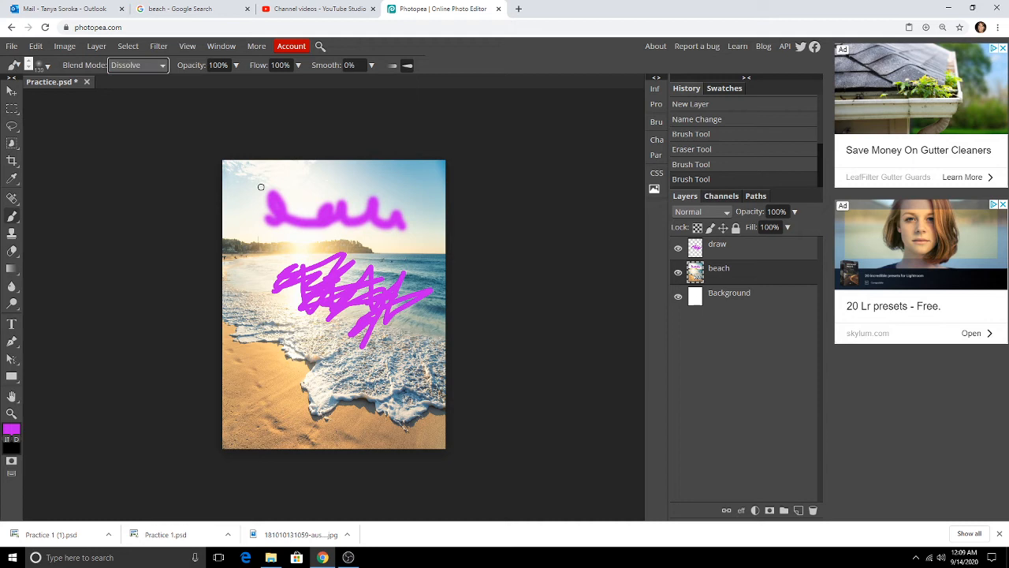
{"action": "mouse_move", "coordinate": [290, 178]}
{"action": "left_mouse_down"}
{"action": "mouse_move", "coordinate": [355, 194]}
{"action": "mouse_move", "coordinate": [395, 189]}
{"action": "mouse_move", "coordinate": [429, 226]}
{"action": "mouse_move", "coordinate": [416, 264]}
{"action": "mouse_move", "coordinate": [411, 289]}
{"action": "left_mouse_up"}
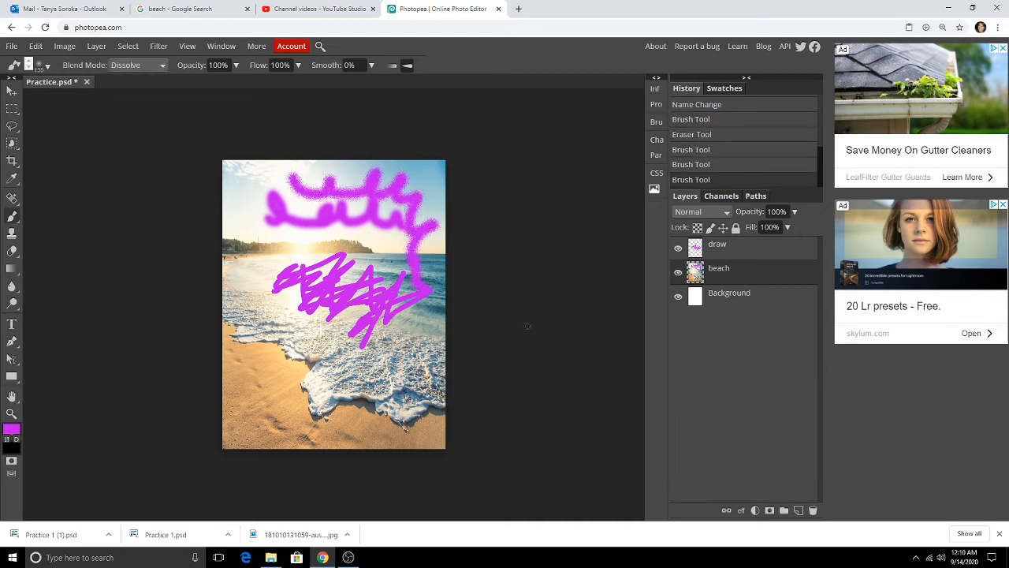
- Lower the brush opacity to 71% and paint a dense up-and-down scribble in the sky's upper-left part
{"action": "left_click", "coordinate": [236, 65]}
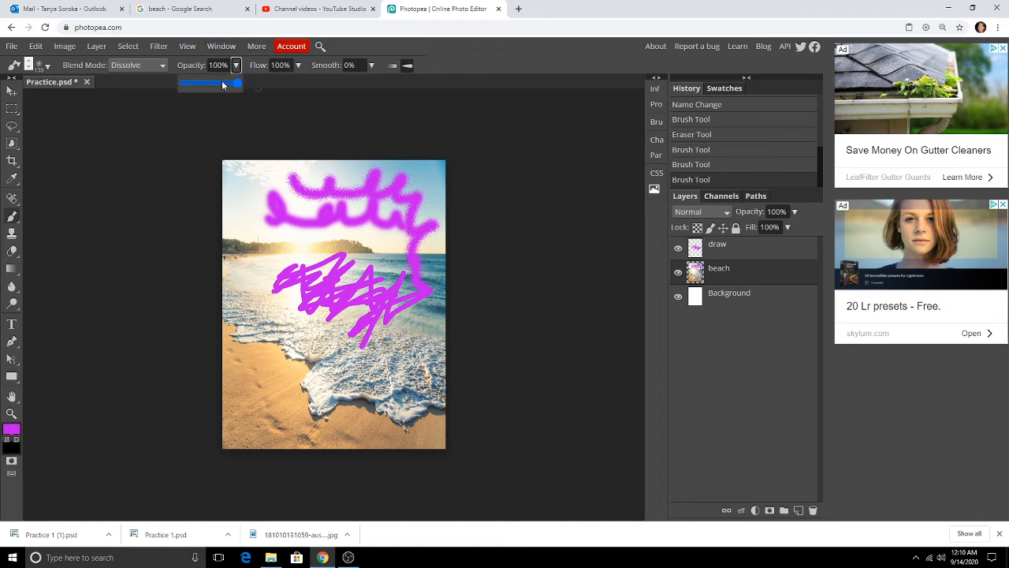
{"action": "left_click", "coordinate": [222, 83]}
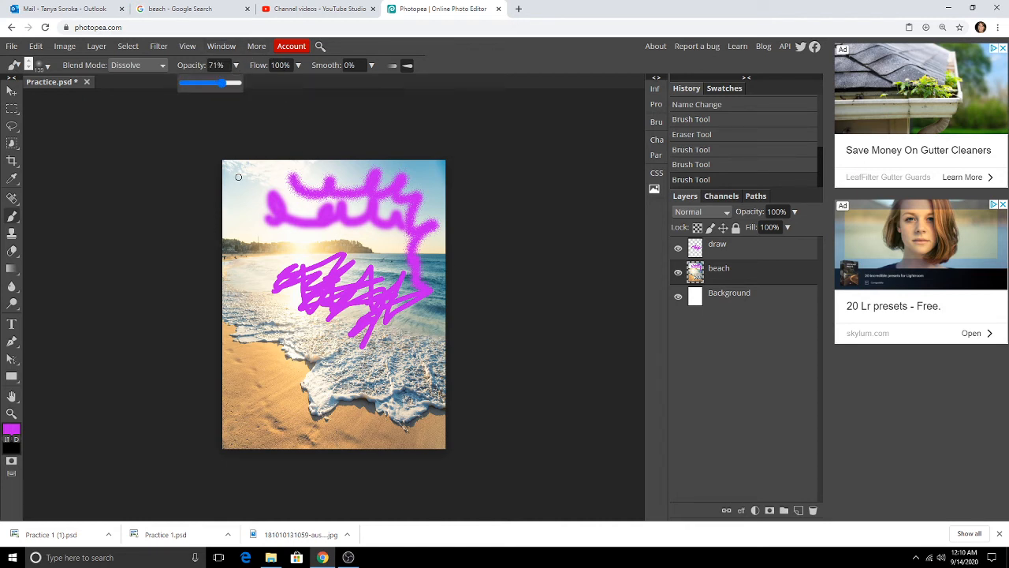
{"action": "mouse_move", "coordinate": [238, 176]}
{"action": "left_mouse_down"}
{"action": "mouse_move", "coordinate": [239, 241]}
{"action": "mouse_move", "coordinate": [250, 189]}
{"action": "mouse_move", "coordinate": [250, 246]}
{"action": "mouse_move", "coordinate": [260, 195]}
{"action": "mouse_move", "coordinate": [280, 178]}
{"action": "left_mouse_up"}
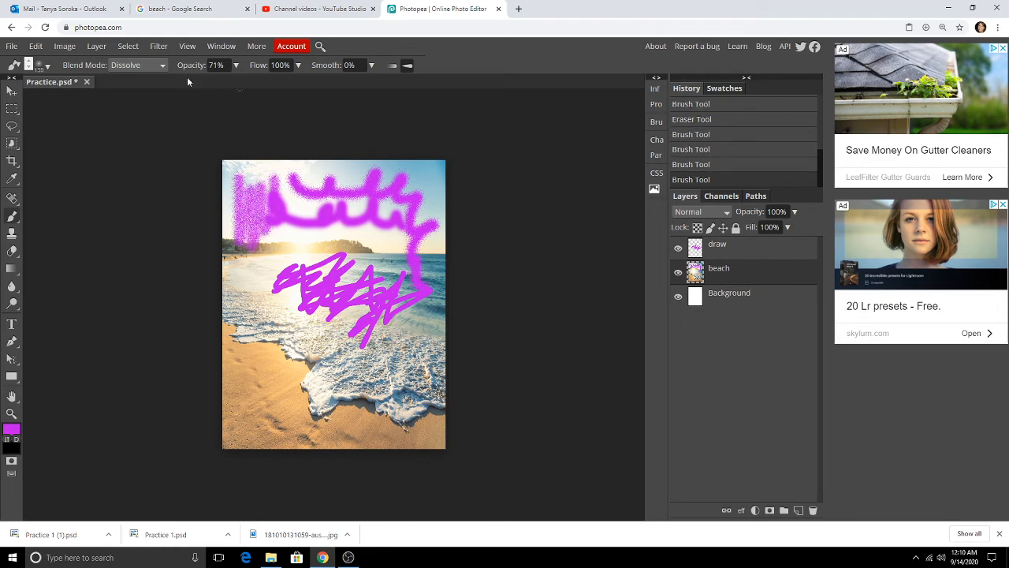
- Set the brush blend mode to Normal and paint a looping stroke over the foam along the shoreline on the beach layer
{"action": "left_click", "coordinate": [134, 67]}
{"action": "left_click", "coordinate": [128, 82]}
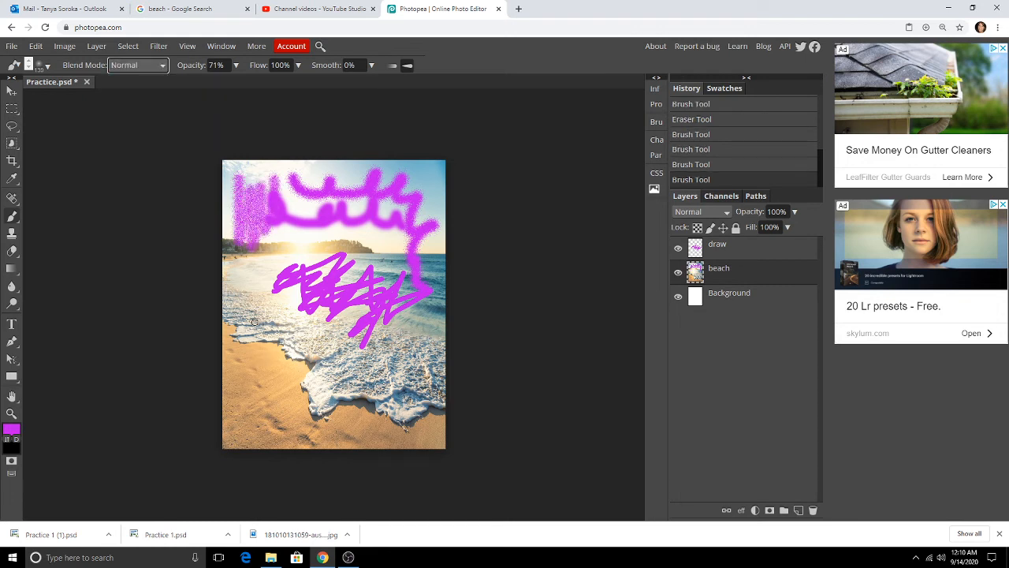
{"action": "mouse_move", "coordinate": [255, 322]}
{"action": "left_mouse_down"}
{"action": "mouse_move", "coordinate": [320, 365]}
{"action": "mouse_move", "coordinate": [304, 372]}
{"action": "mouse_move", "coordinate": [318, 360]}
{"action": "mouse_move", "coordinate": [384, 382]}
{"action": "mouse_move", "coordinate": [325, 404]}
{"action": "left_mouse_up"}
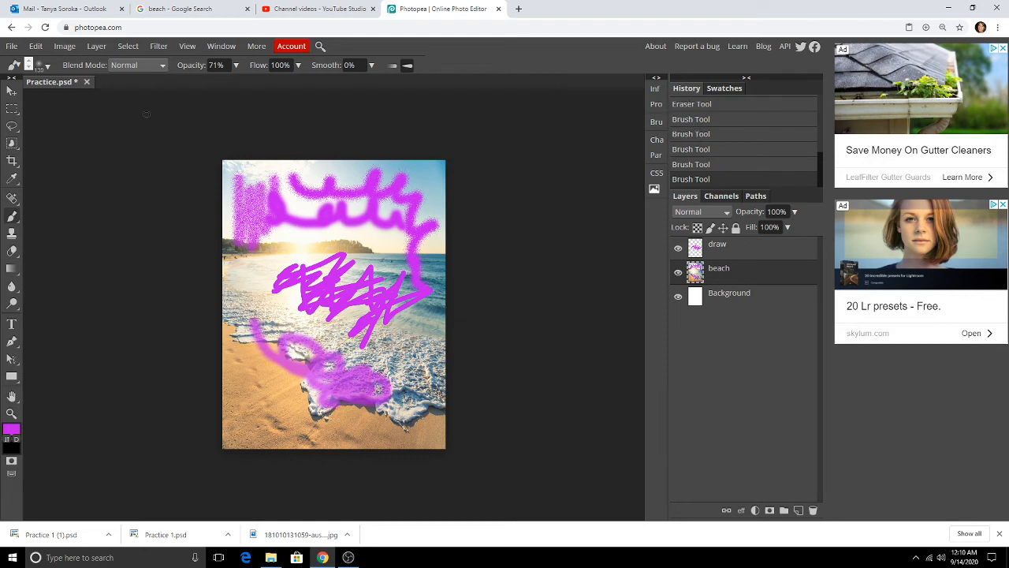
- Lower the brush opacity to 28% and paint translucent purple over the sand, foam and water on the beach layer
{"action": "left_click_drag", "start_coordinate": [200, 81], "coordinate": [197, 82]}
{"action": "mouse_move", "coordinate": [250, 356]}
{"action": "left_mouse_down"}
{"action": "mouse_move", "coordinate": [319, 425]}
{"action": "mouse_move", "coordinate": [293, 428]}
{"action": "mouse_move", "coordinate": [355, 428]}
{"action": "mouse_move", "coordinate": [358, 440]}
{"action": "mouse_move", "coordinate": [296, 452]}
{"action": "mouse_move", "coordinate": [245, 435]}
{"action": "mouse_move", "coordinate": [436, 419]}
{"action": "mouse_move", "coordinate": [452, 404]}
{"action": "mouse_move", "coordinate": [398, 375]}
{"action": "mouse_move", "coordinate": [328, 376]}
{"action": "mouse_move", "coordinate": [452, 381]}
{"action": "mouse_move", "coordinate": [330, 366]}
{"action": "mouse_move", "coordinate": [405, 362]}
{"action": "mouse_move", "coordinate": [420, 352]}
{"action": "mouse_move", "coordinate": [403, 353]}
{"action": "mouse_move", "coordinate": [492, 336]}
{"action": "mouse_move", "coordinate": [330, 347]}
{"action": "mouse_move", "coordinate": [428, 299]}
{"action": "mouse_move", "coordinate": [342, 313]}
{"action": "mouse_move", "coordinate": [361, 330]}
{"action": "left_mouse_up"}
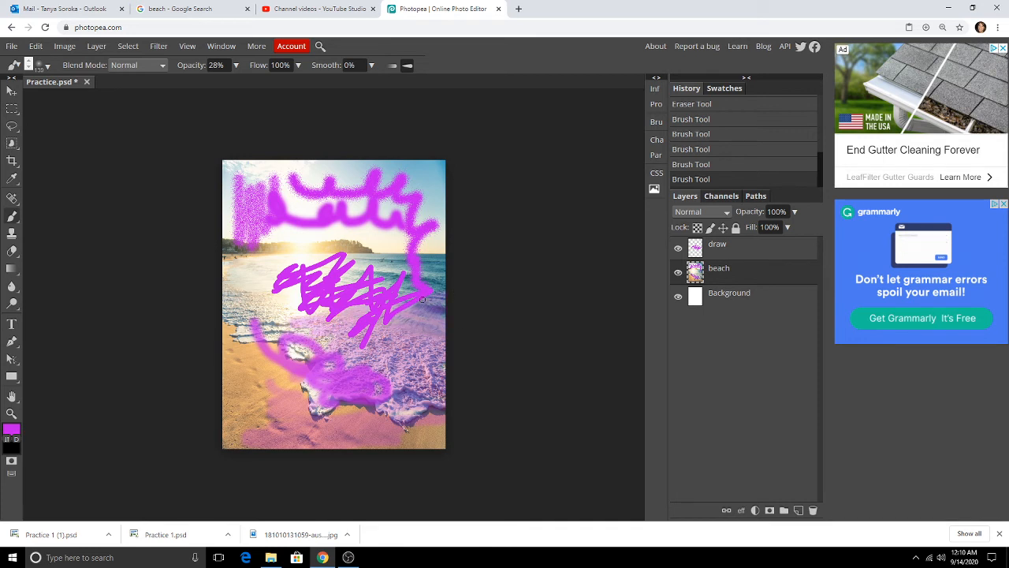
{"action": "mouse_move", "coordinate": [422, 300]}
{"action": "left_mouse_down"}
{"action": "mouse_move", "coordinate": [361, 297]}
{"action": "mouse_move", "coordinate": [438, 275]}
{"action": "mouse_move", "coordinate": [339, 281]}
{"action": "mouse_move", "coordinate": [302, 269]}
{"action": "mouse_move", "coordinate": [312, 264]}
{"action": "left_mouse_up"}
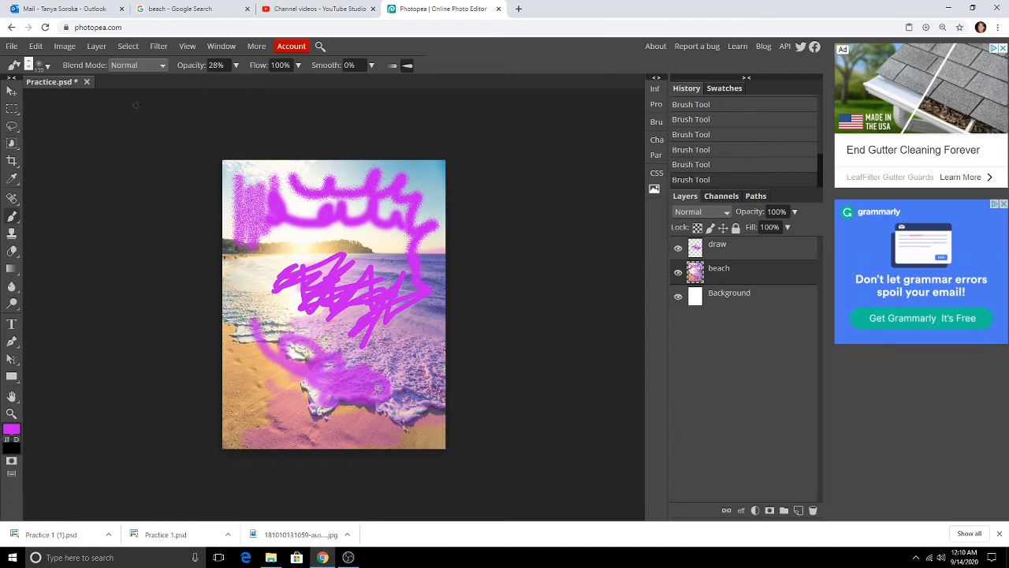
- Switch to the Pencil tool, pick the 99 brush tip preset, and draw a wavy stroke along the horizon on the beach layer
{"action": "right_click", "coordinate": [15, 223]}
{"action": "left_click", "coordinate": [35, 234]}
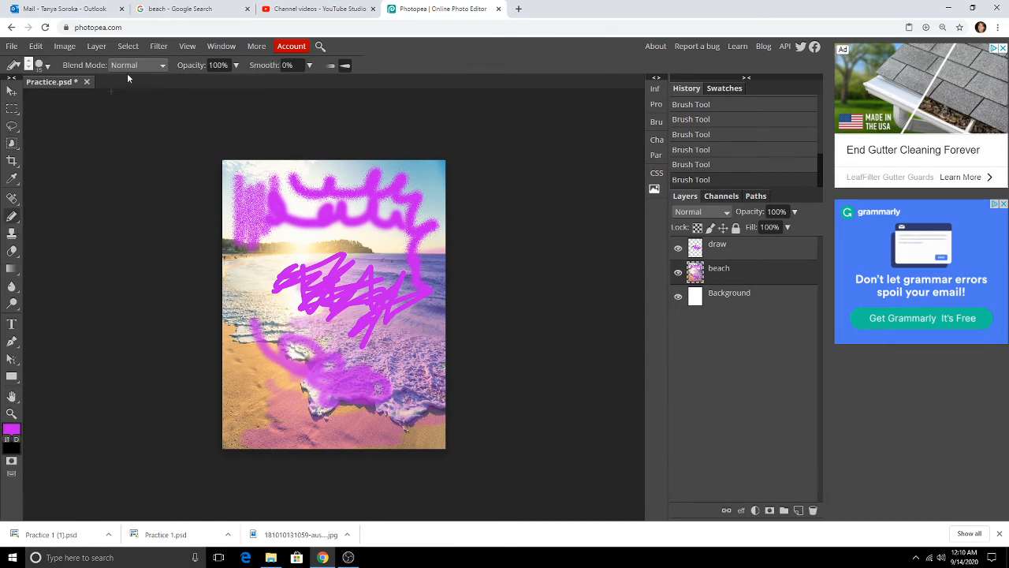
{"action": "left_click", "coordinate": [131, 70]}
{"action": "left_click", "coordinate": [39, 65]}
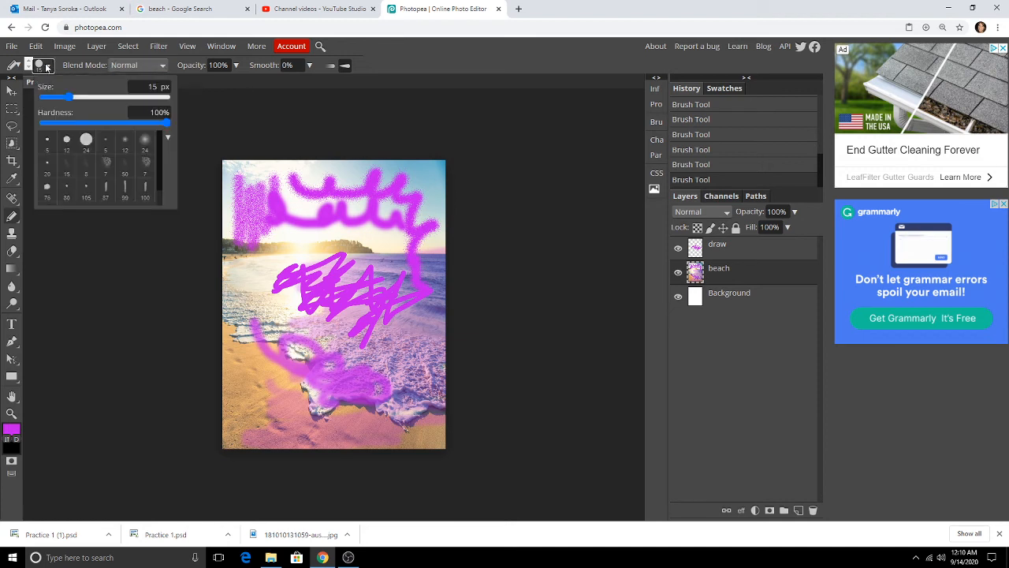
{"action": "scroll", "coordinate": [113, 175], "scroll_direction": "down", "scroll_amount": 1}
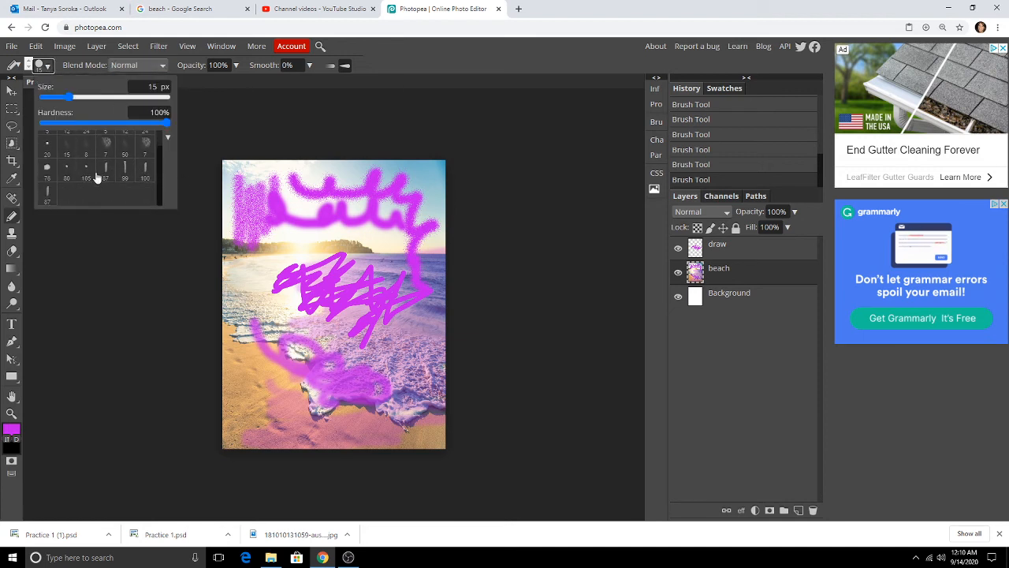
{"action": "left_click", "coordinate": [125, 170]}
{"action": "mouse_move", "coordinate": [244, 255]}
{"action": "left_mouse_down"}
{"action": "mouse_move", "coordinate": [238, 283]}
{"action": "mouse_move", "coordinate": [284, 254]}
{"action": "mouse_move", "coordinate": [327, 249]}
{"action": "left_mouse_up"}
{"action": "left_click_drag", "start_coordinate": [207, 272], "coordinate": [170, 249]}
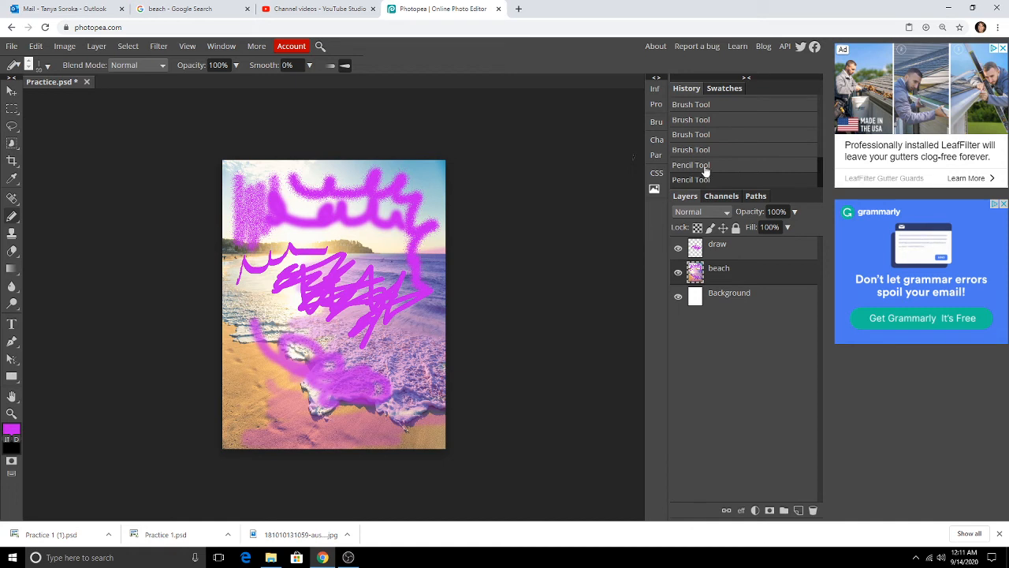
- Step back through the history until all pencil and brush strokes on the beach layer are undone, keeping the draw layer's scribble
{"action": "left_click", "coordinate": [707, 135]}
{"action": "left_click", "coordinate": [708, 125]}
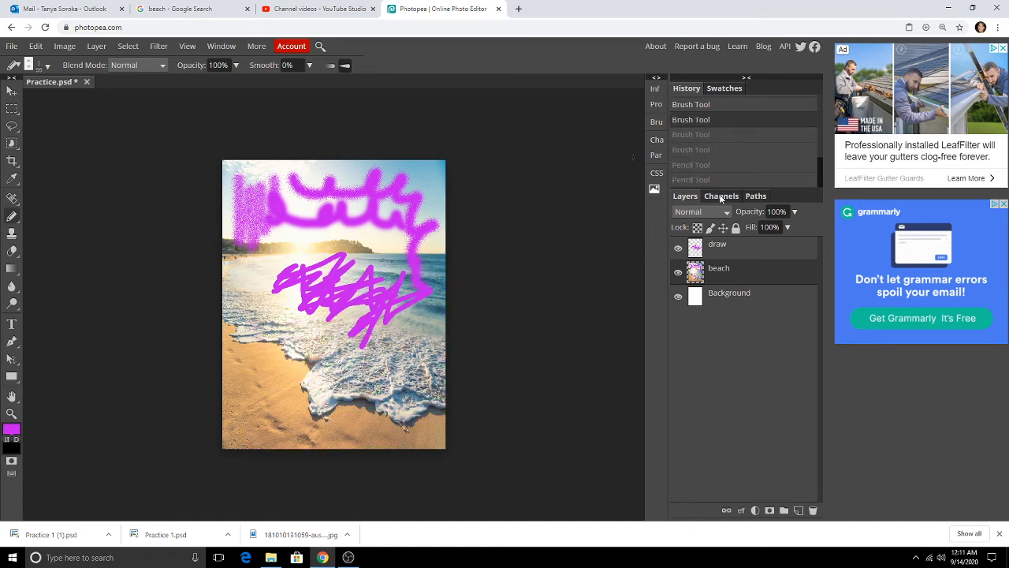
{"action": "left_click", "coordinate": [707, 108]}
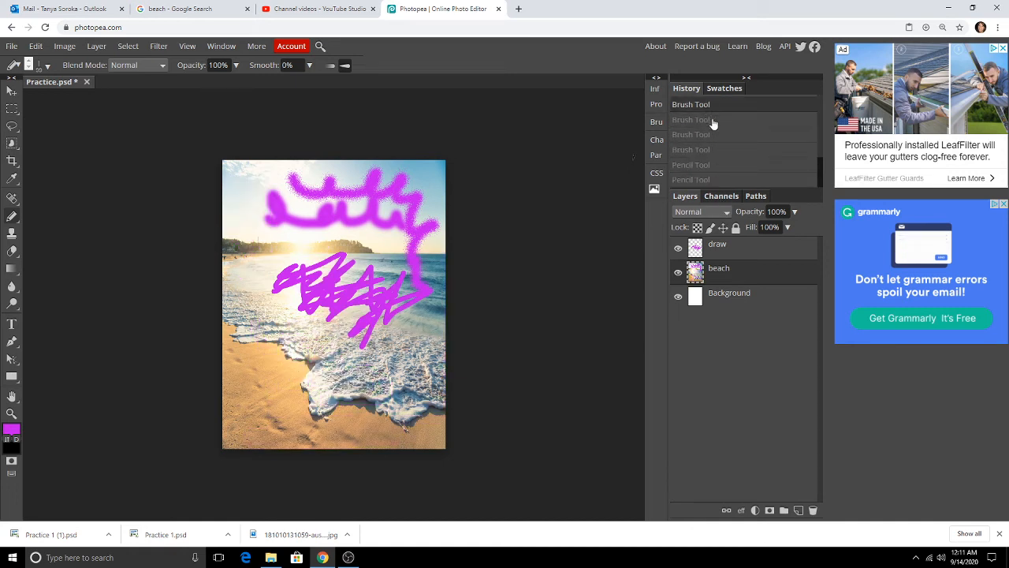
{"action": "scroll", "coordinate": [745, 142], "scroll_direction": "up", "scroll_amount": 2}
{"action": "left_click", "coordinate": [720, 147]}
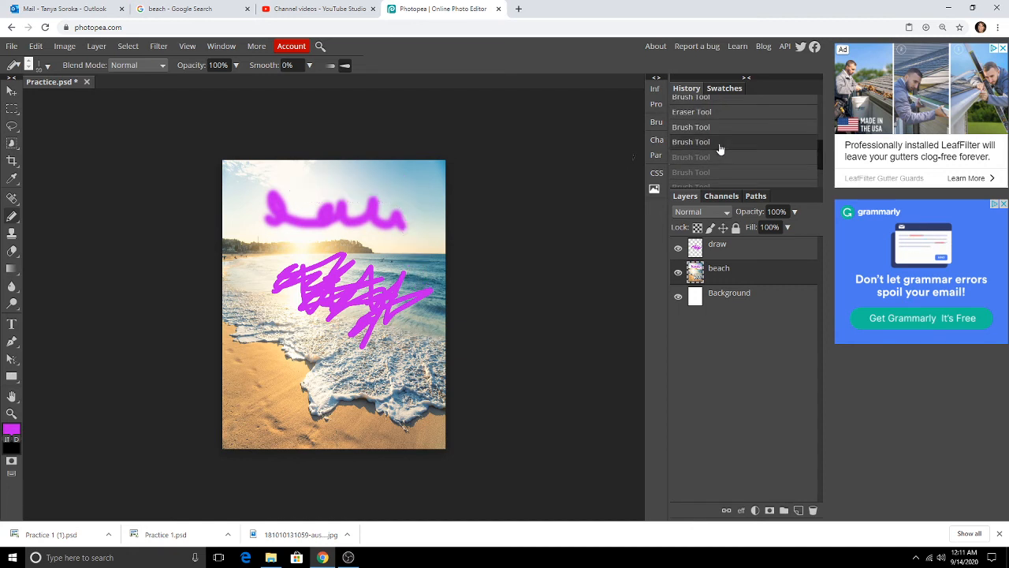
{"action": "left_click", "coordinate": [709, 127]}
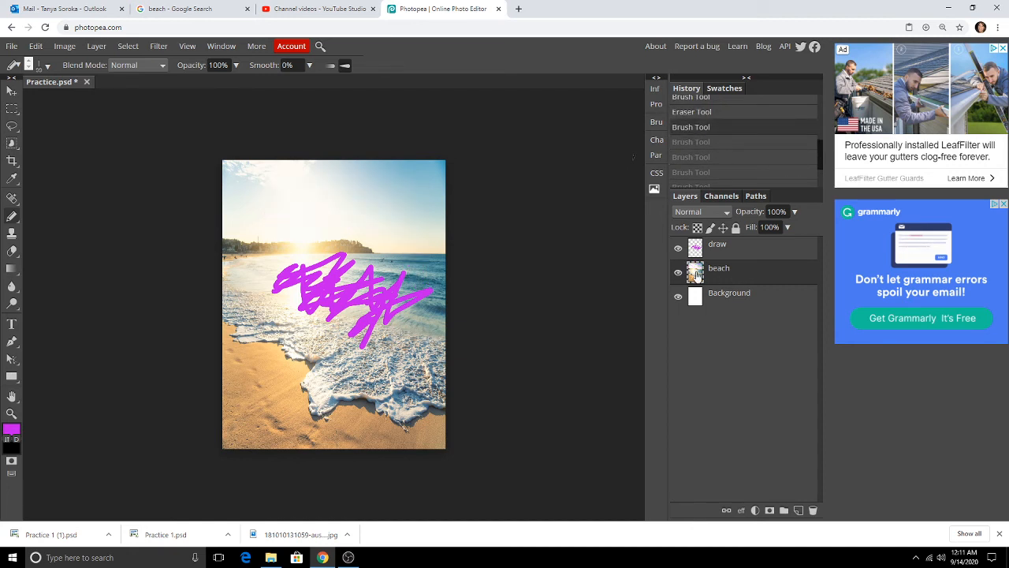
- Make the draw layer active and draw a looping pencil stroke across the sky
{"action": "left_click", "coordinate": [678, 247]}
{"action": "left_click", "coordinate": [678, 248]}
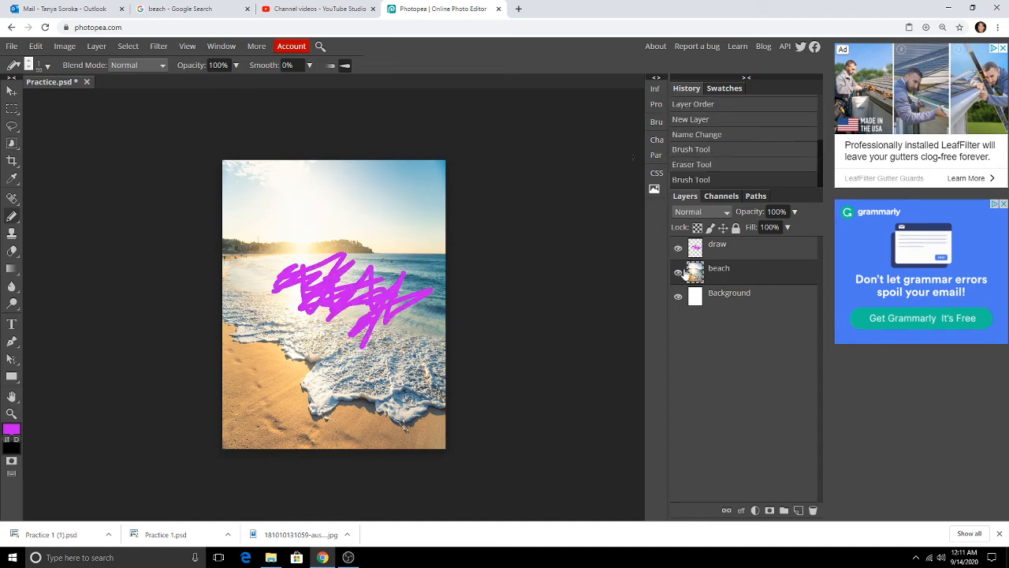
{"action": "left_click", "coordinate": [724, 251]}
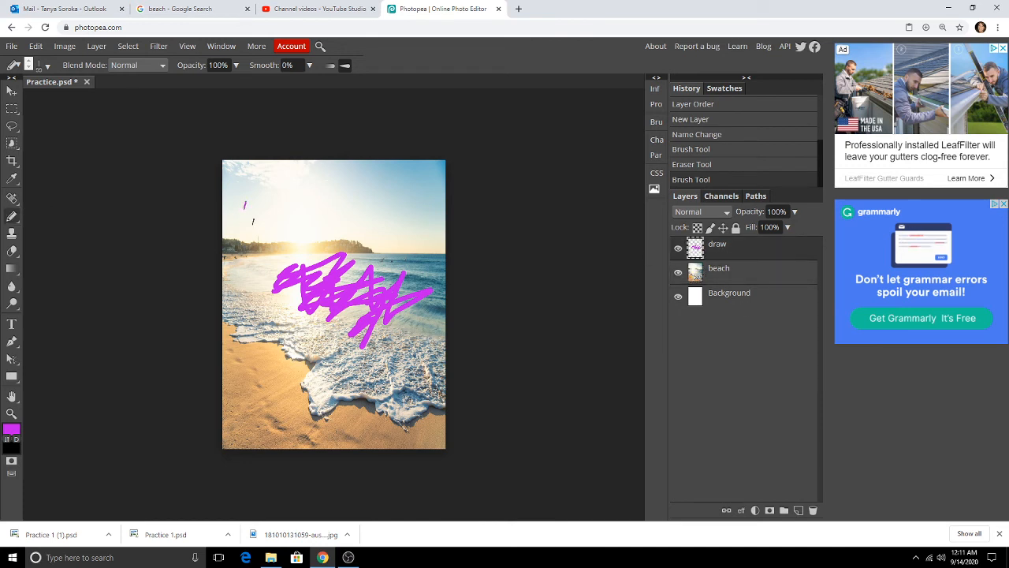
{"action": "mouse_move", "coordinate": [254, 222]}
{"action": "left_mouse_down"}
{"action": "mouse_move", "coordinate": [295, 225]}
{"action": "mouse_move", "coordinate": [352, 202]}
{"action": "mouse_move", "coordinate": [372, 209]}
{"action": "mouse_move", "coordinate": [407, 260]}
{"action": "mouse_move", "coordinate": [345, 207]}
{"action": "left_mouse_up"}
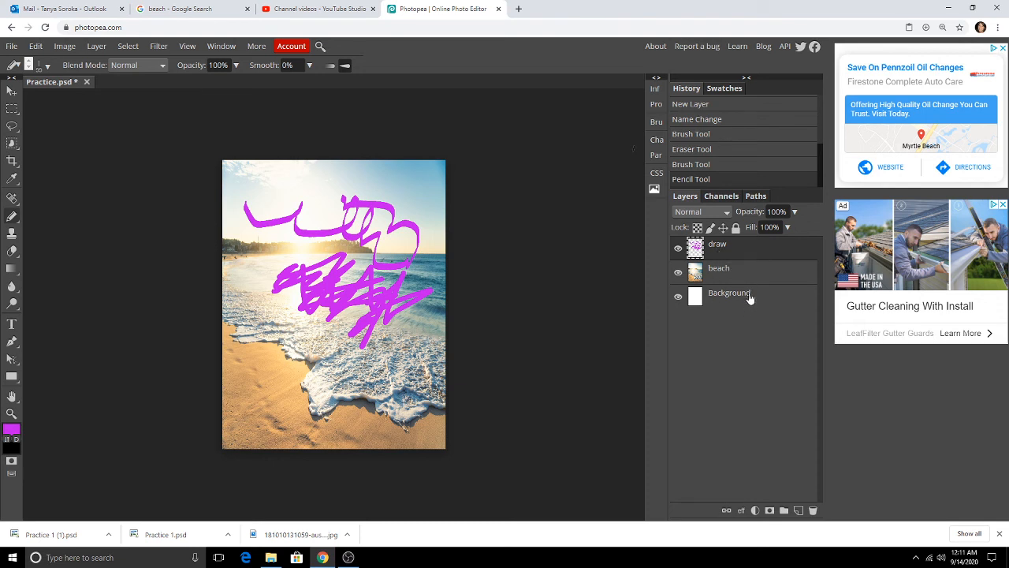
- Toggle the draw layer's visibility repeatedly to compare the photo with and without the strokes, leaving the layer shown
{"action": "left_click", "coordinate": [678, 249]}
{"action": "left_click", "coordinate": [678, 249]}
{"action": "left_click", "coordinate": [678, 249]}
{"action": "left_click", "coordinate": [678, 249]}
{"action": "left_click", "coordinate": [678, 248]}
{"action": "left_click", "coordinate": [678, 248]}
{"action": "left_click", "coordinate": [678, 248]}
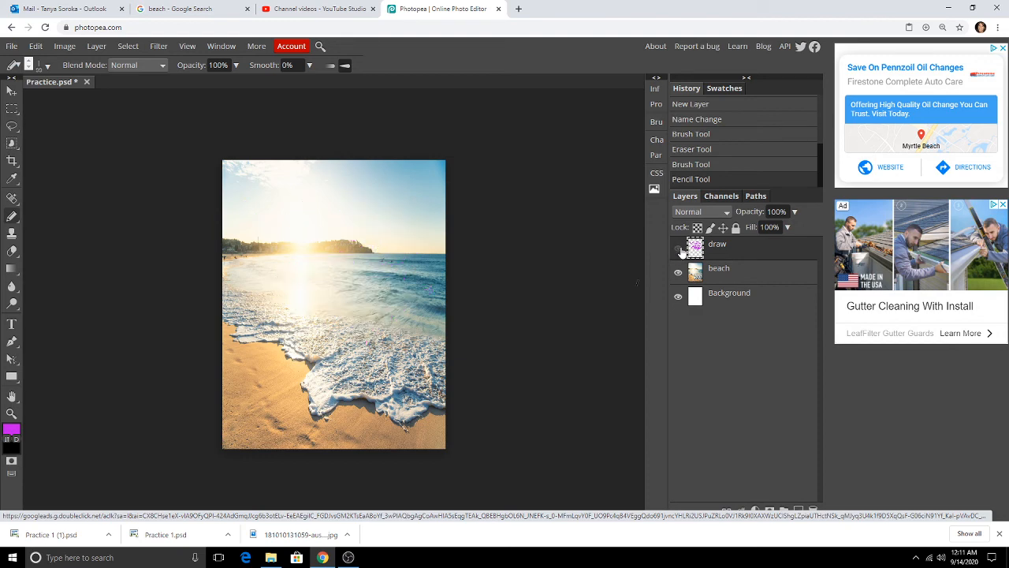
{"action": "left_click", "coordinate": [679, 249]}
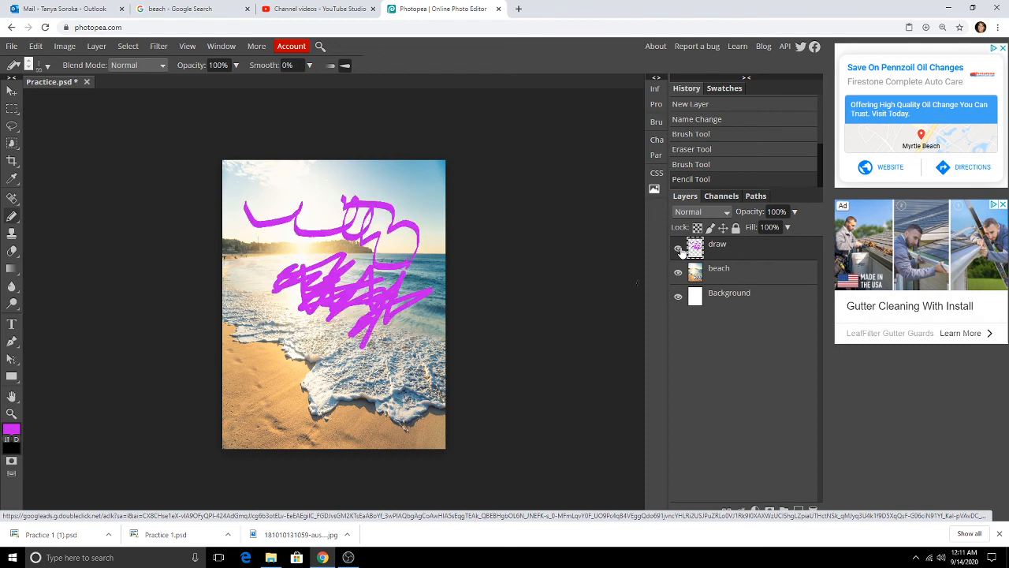
- Hide the draw and beach layers, and show both again to view each layer's content separately
{"action": "left_click", "coordinate": [678, 249]}
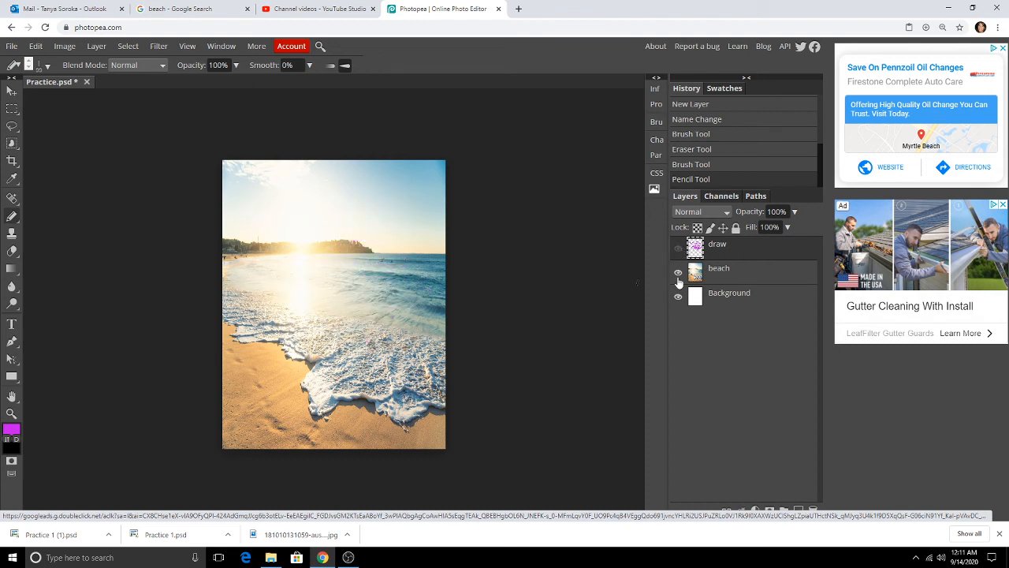
{"action": "left_click", "coordinate": [678, 273]}
{"action": "left_click", "coordinate": [678, 249]}
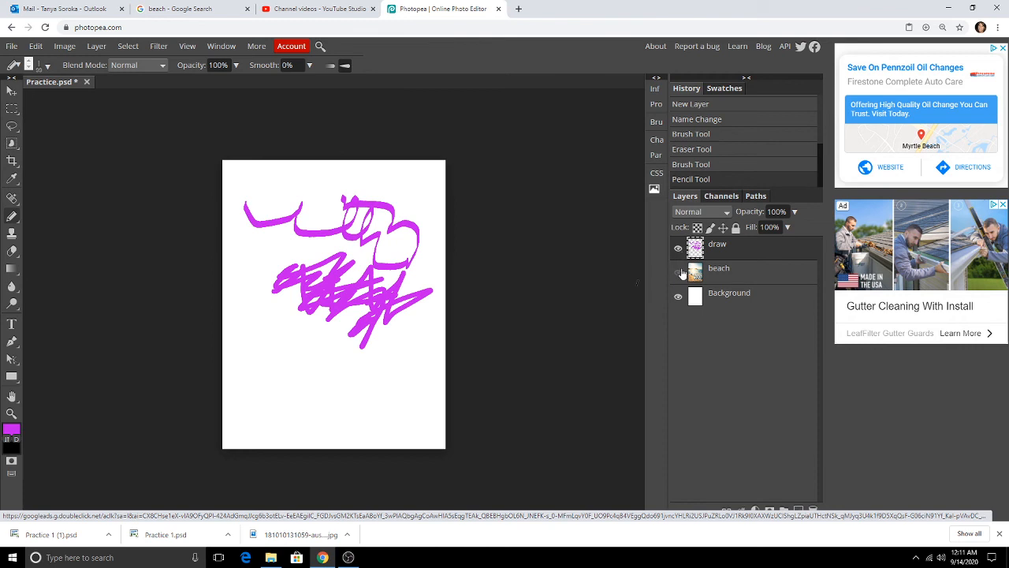
{"action": "left_click", "coordinate": [678, 273]}
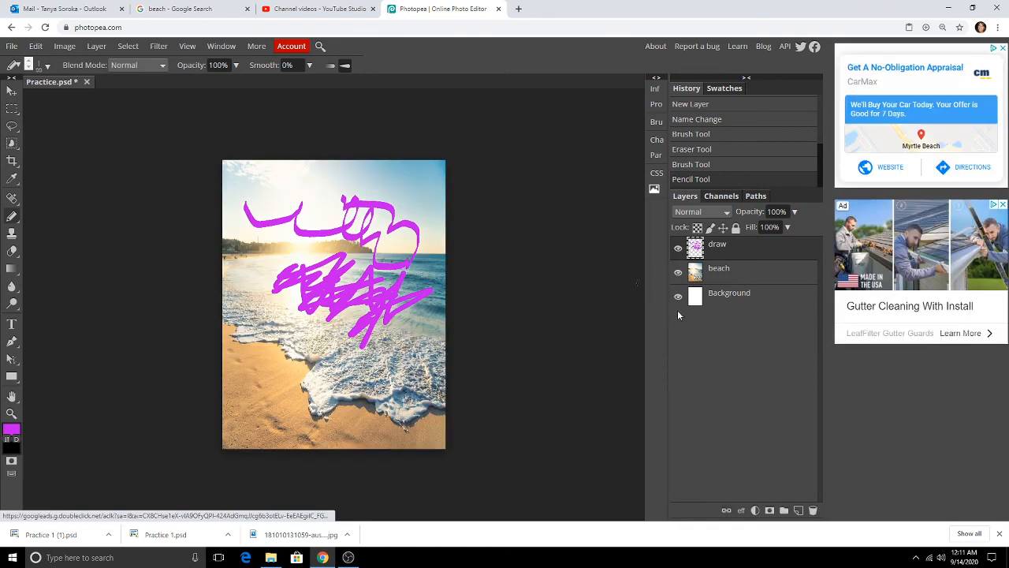
- Toggle the draw layer's visibility several times, delete the layer, and restore it by stepping back in the history
{"action": "left_click", "coordinate": [676, 249]}
{"action": "left_click", "coordinate": [676, 249]}
{"action": "left_click", "coordinate": [676, 249]}
{"action": "left_click", "coordinate": [676, 249]}
{"action": "left_click", "coordinate": [676, 249]}
{"action": "left_click", "coordinate": [677, 249]}
{"action": "left_click", "coordinate": [813, 510]}
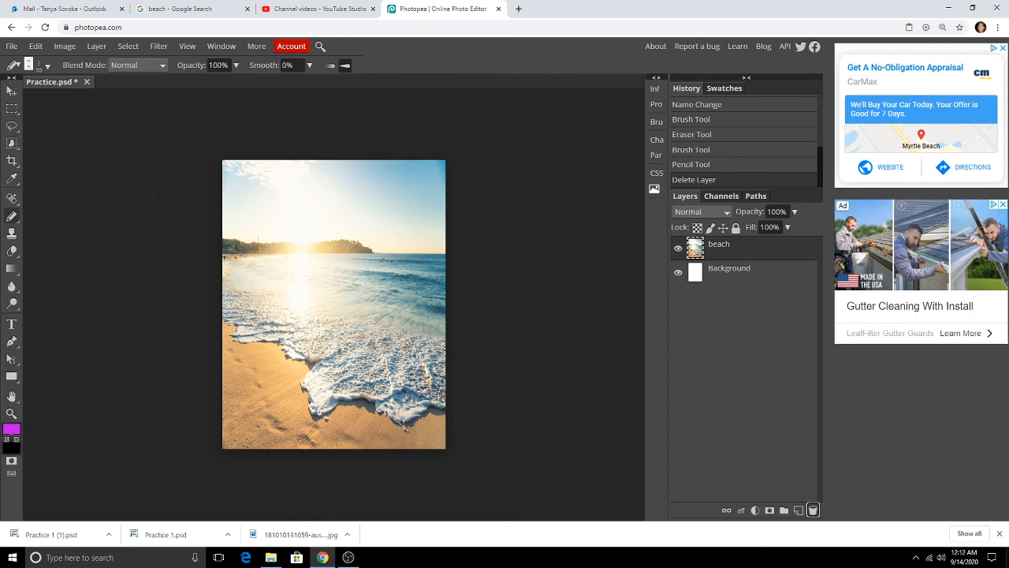
{"action": "left_click", "coordinate": [716, 166]}
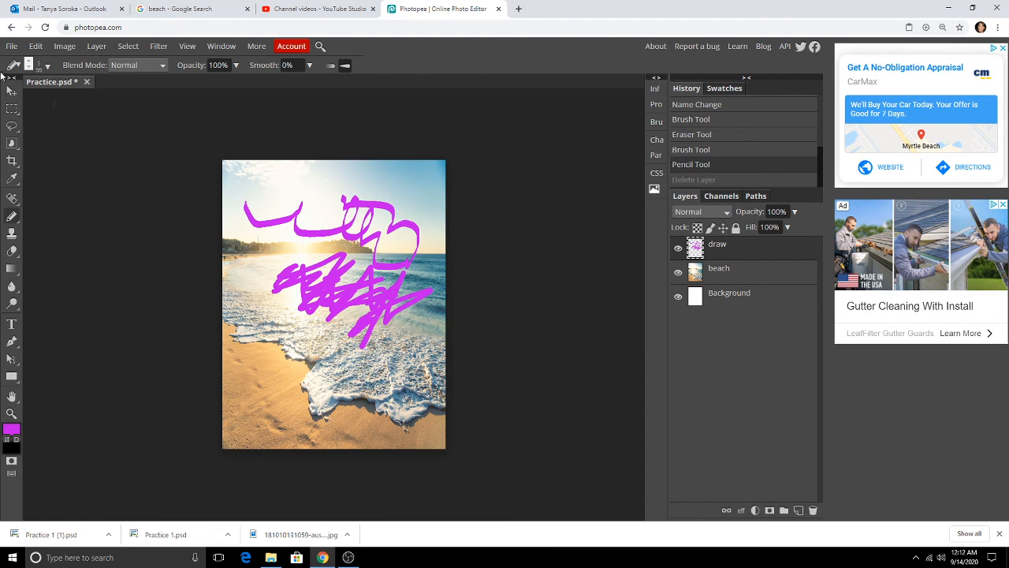
- Save the project as the PSD file Practice.psd
{"action": "left_click", "coordinate": [11, 46]}
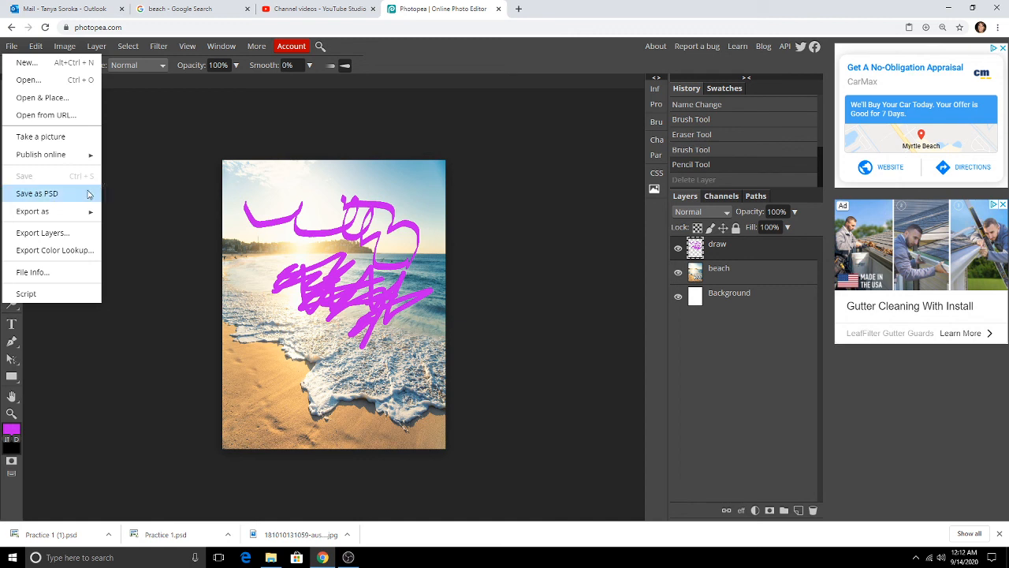
{"action": "mouse_move", "coordinate": [85, 154]}
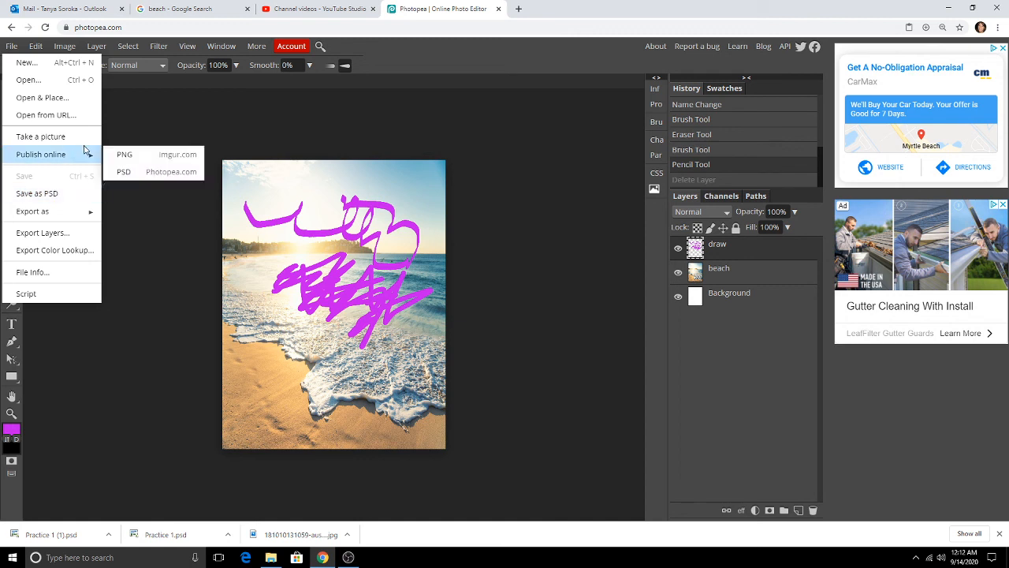
{"action": "left_click", "coordinate": [91, 197]}
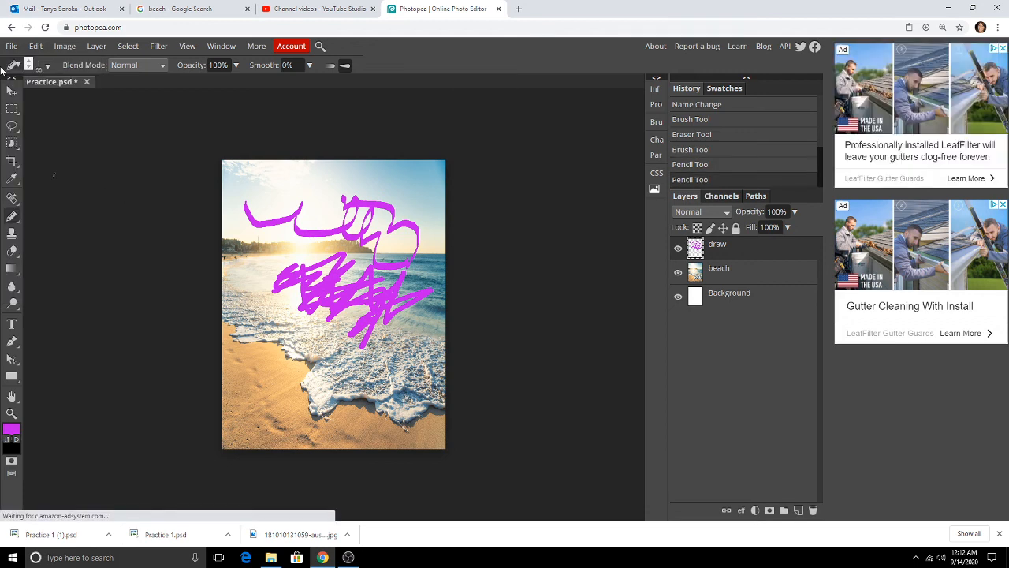
{"action": "left_click", "coordinate": [13, 46]}
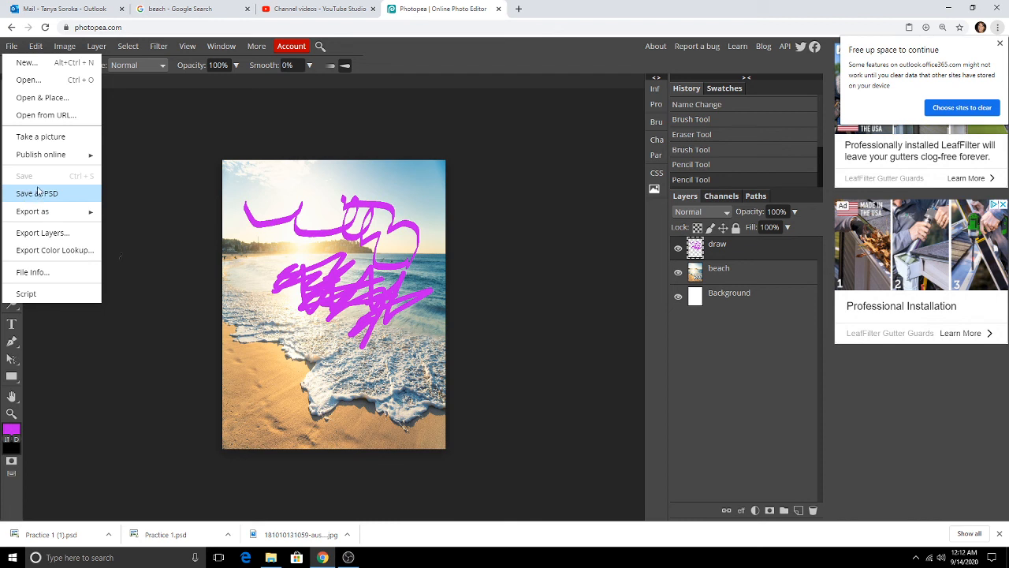
{"action": "left_click", "coordinate": [105, 185]}
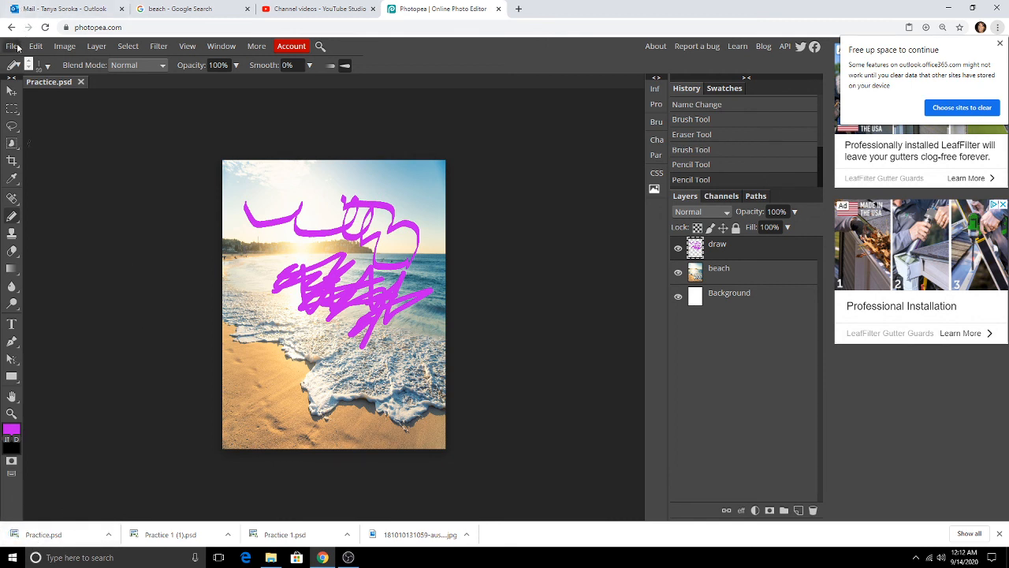
{"action": "left_click", "coordinate": [11, 46]}
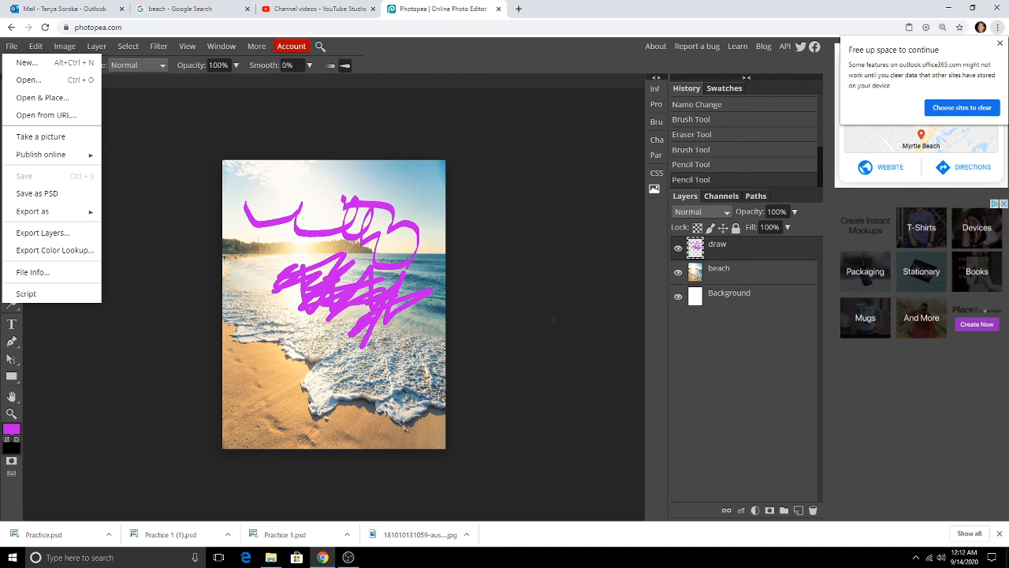
{"action": "left_click", "coordinate": [559, 299]}
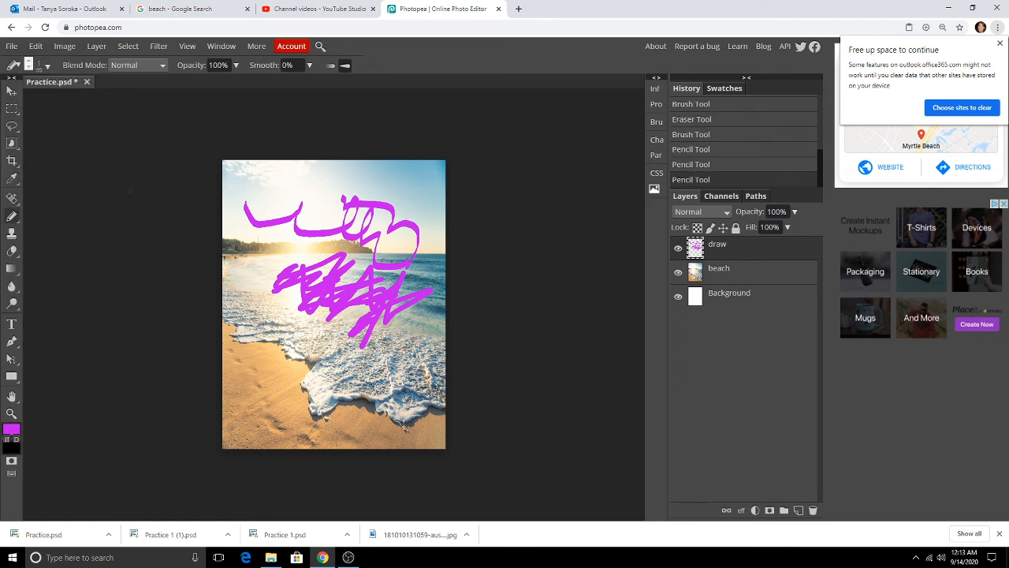